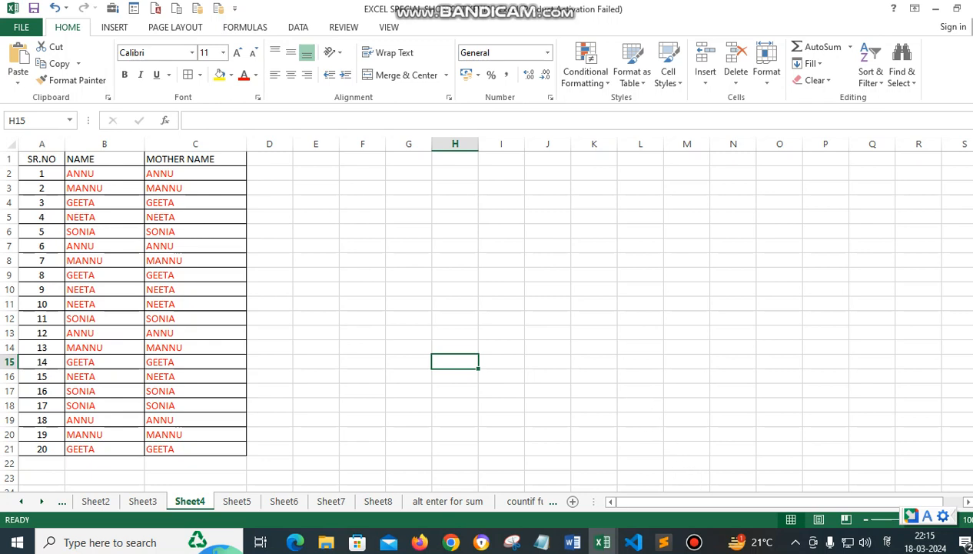
# Step: Select the range A1:M100 and apply all borders to its cells
pyautogui.click(23, 120)
pyautogui.click(117, 215)
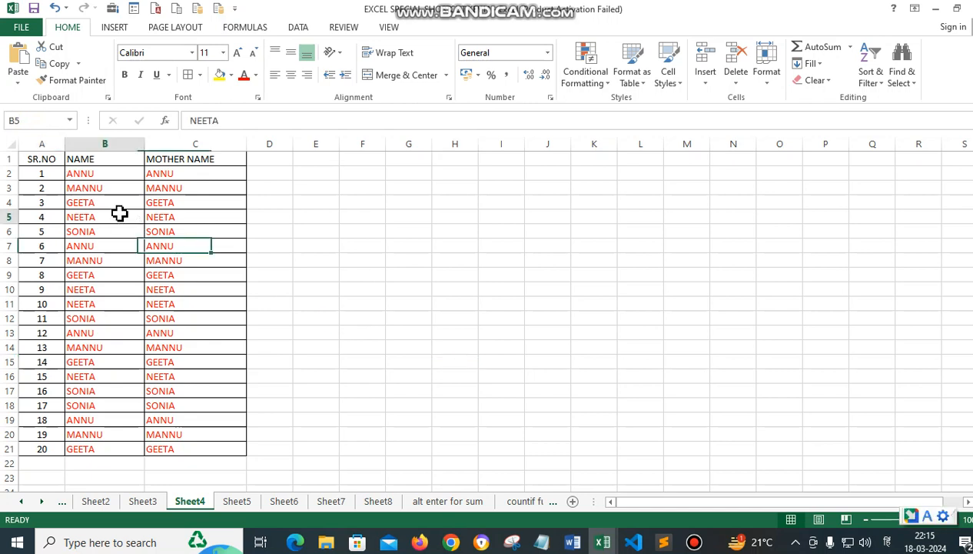
pyautogui.click(29, 159)
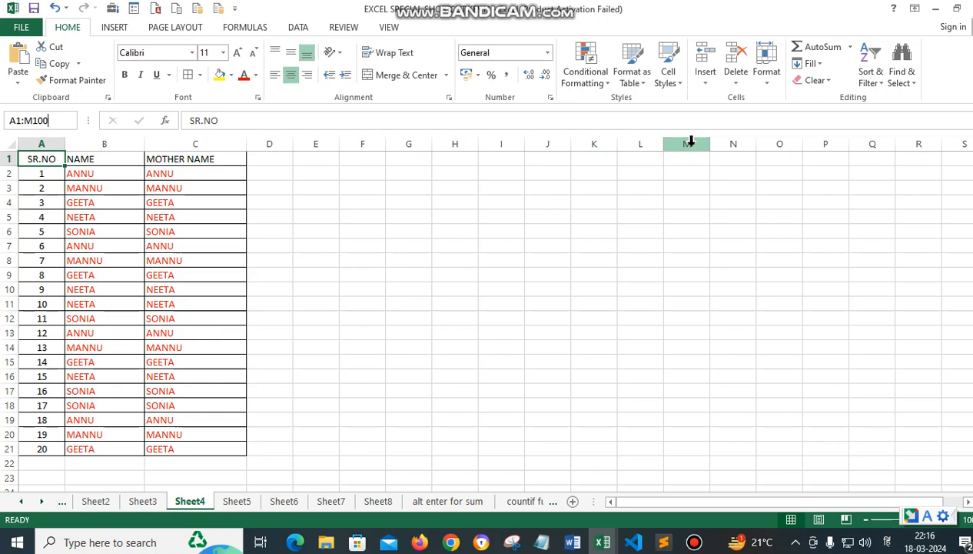
pyautogui.press('Return')
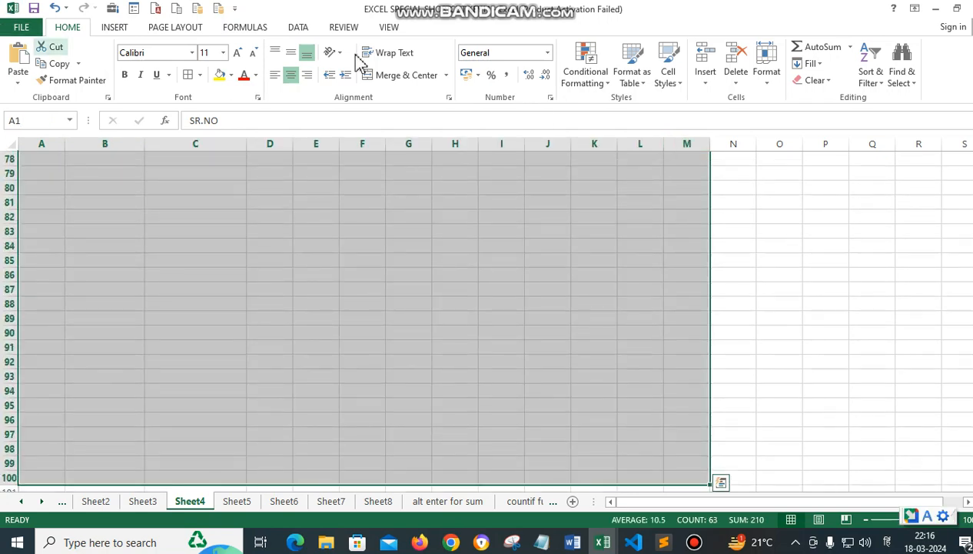
pyautogui.scroll(-1, 684, 207)
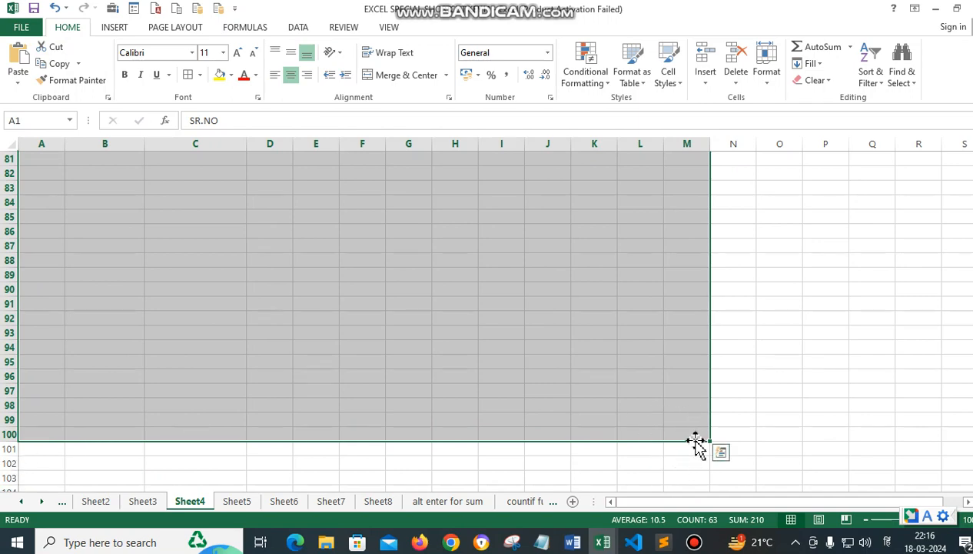
pyautogui.click(188, 74)
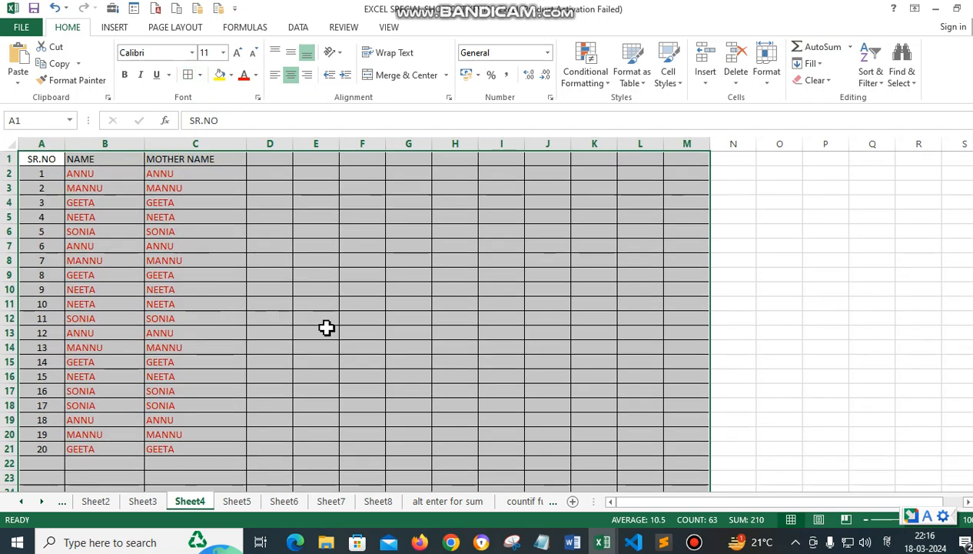
# Step: Format the text in A1:M100 with a red font colour and bold
pyautogui.click(243, 78)
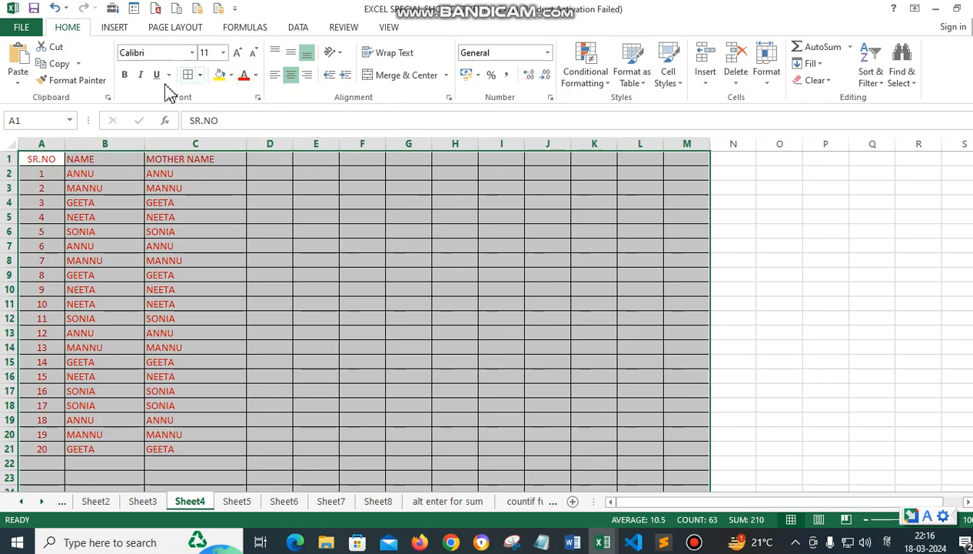
pyautogui.click(125, 75)
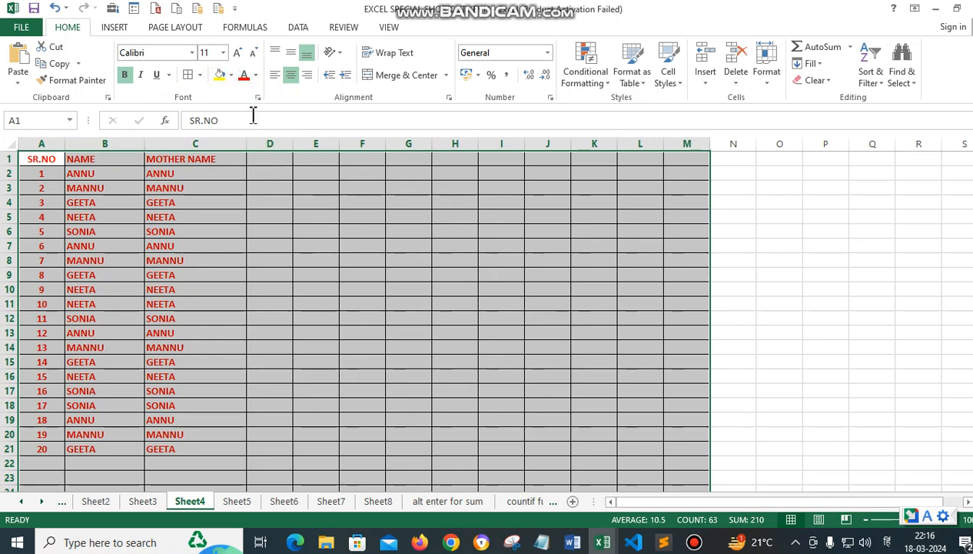
pyautogui.click(315, 222)
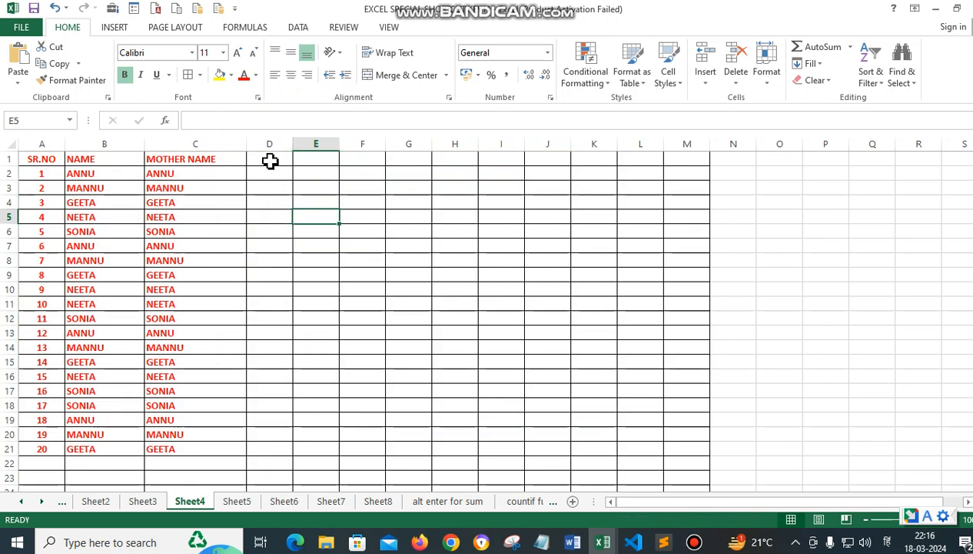
# Step: Enter the column headers F_NAME, CLASS, ROLLNO and MOBLIE in cells D1 to G1
pyautogui.click(270, 160)
pyautogui.write('F')
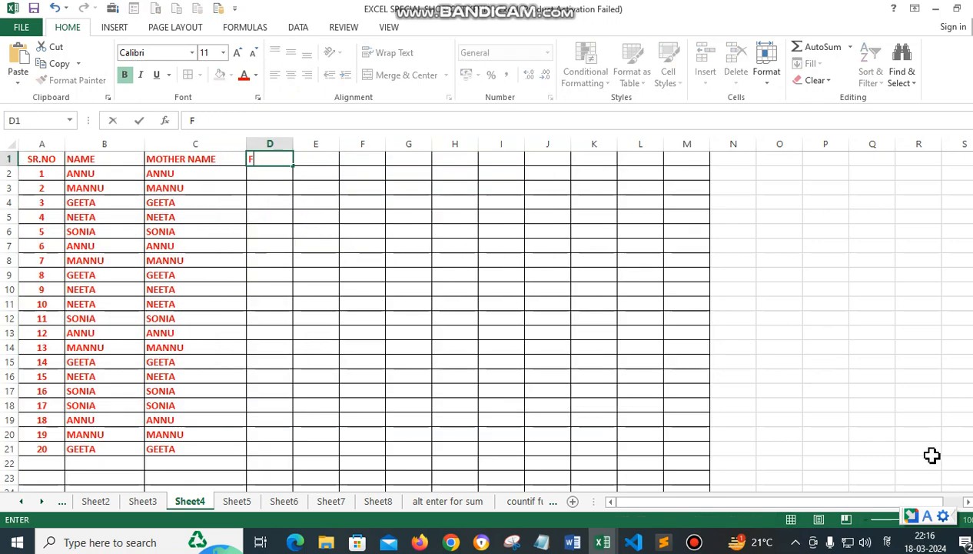
pyautogui.write('_NAME')
pyautogui.moveTo(548, 390); pyautogui.dragTo(547, 376)
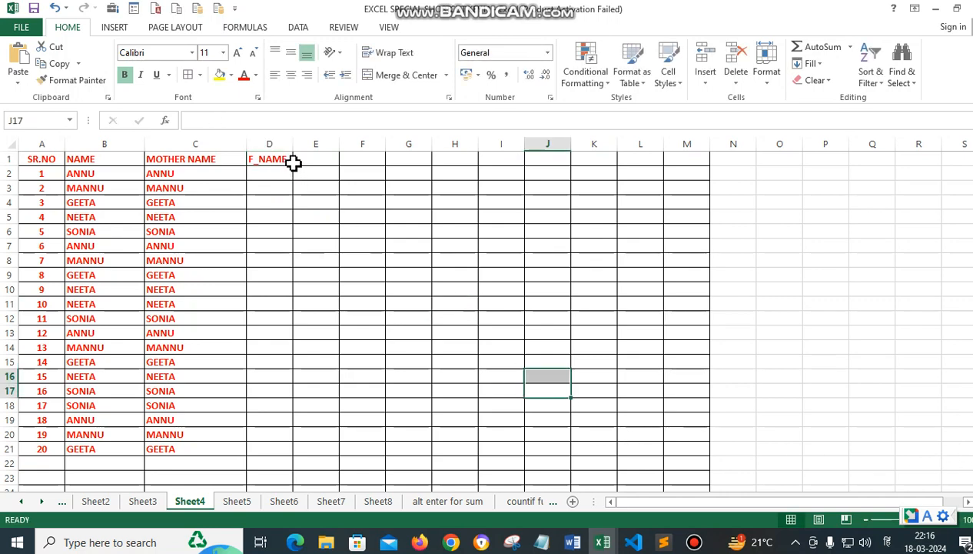
pyautogui.click(306, 159)
pyautogui.write('CLASS')
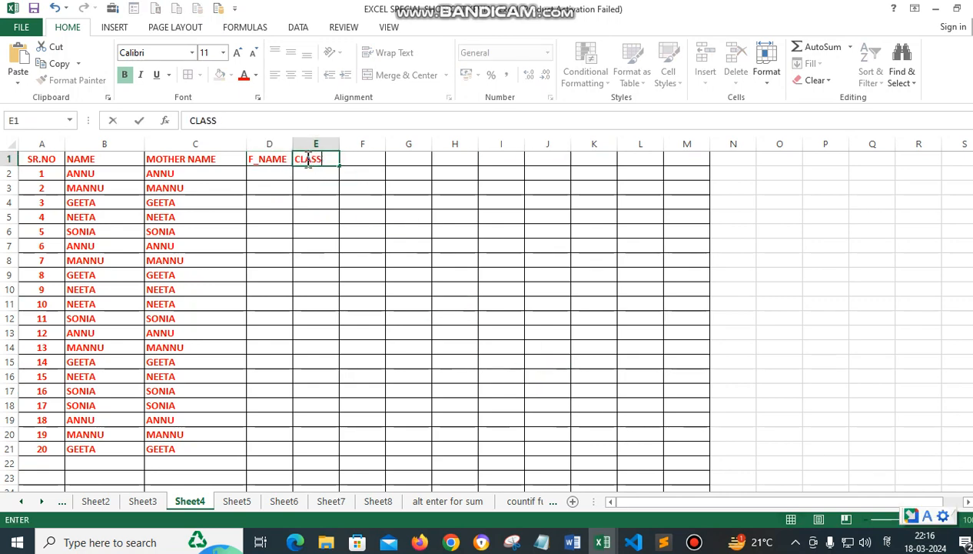
pyautogui.click(365, 163)
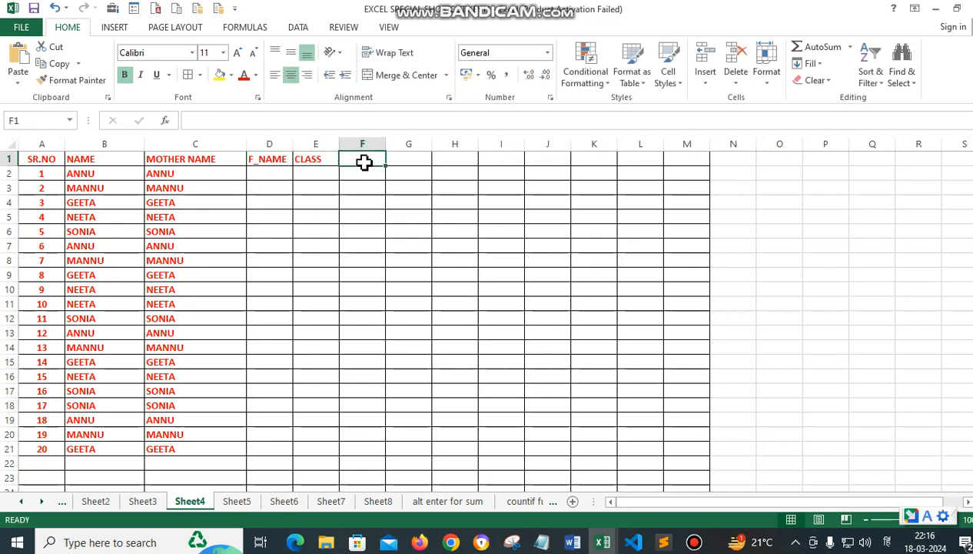
pyautogui.write('ROLLNO')
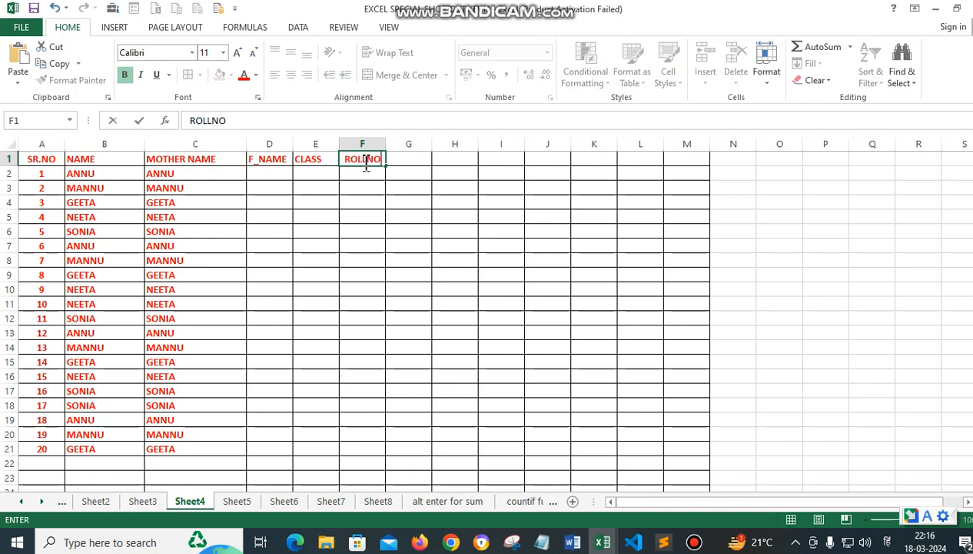
pyautogui.press('Tab')
pyautogui.write('MO')
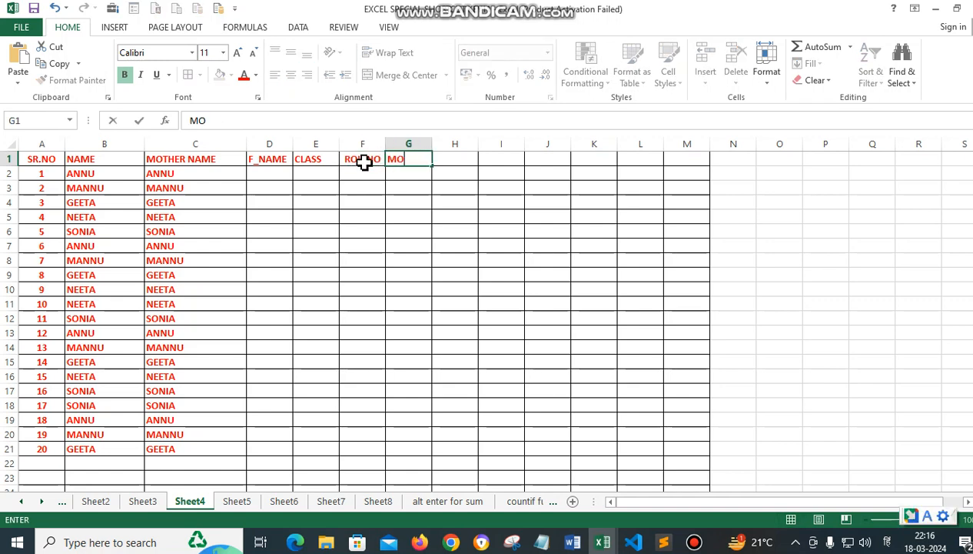
pyautogui.write('BLIE')
pyautogui.press('Tab')
pyautogui.write('MA')
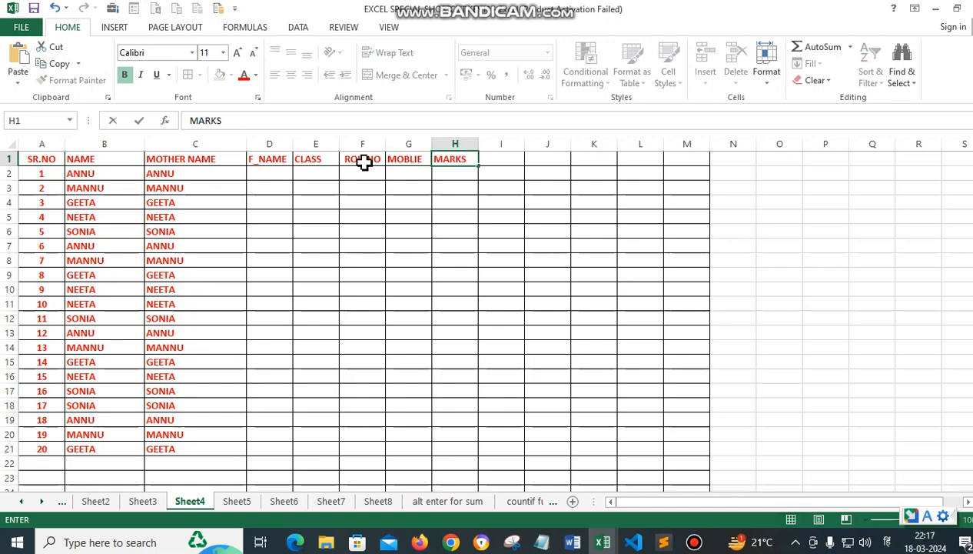
pyautogui.press('BackSpace')
pyautogui.press('BackSpace')
# Step: Enter the subject headers HINDI, ENG, MATH, SS and SKT in cells H2 to L2
pyautogui.click(463, 176)
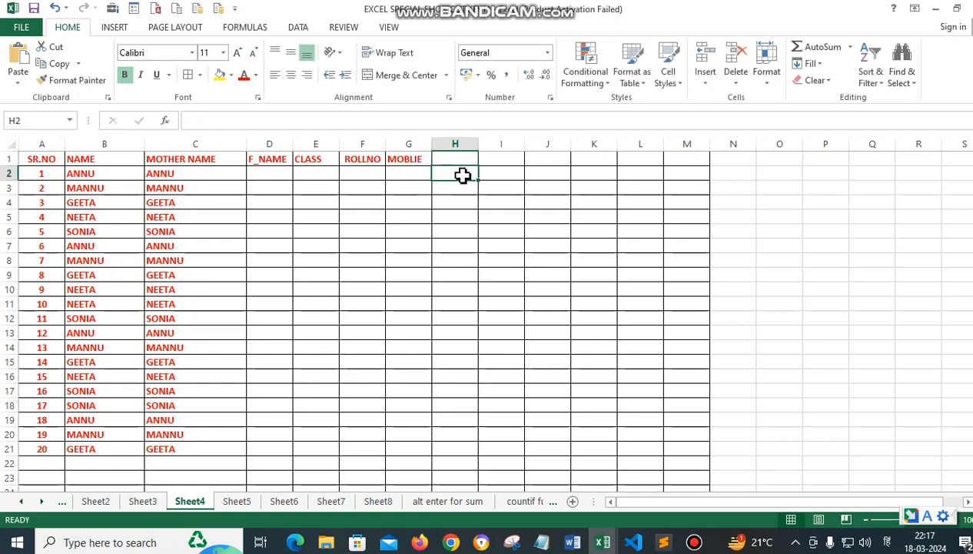
pyautogui.write('HINDI')
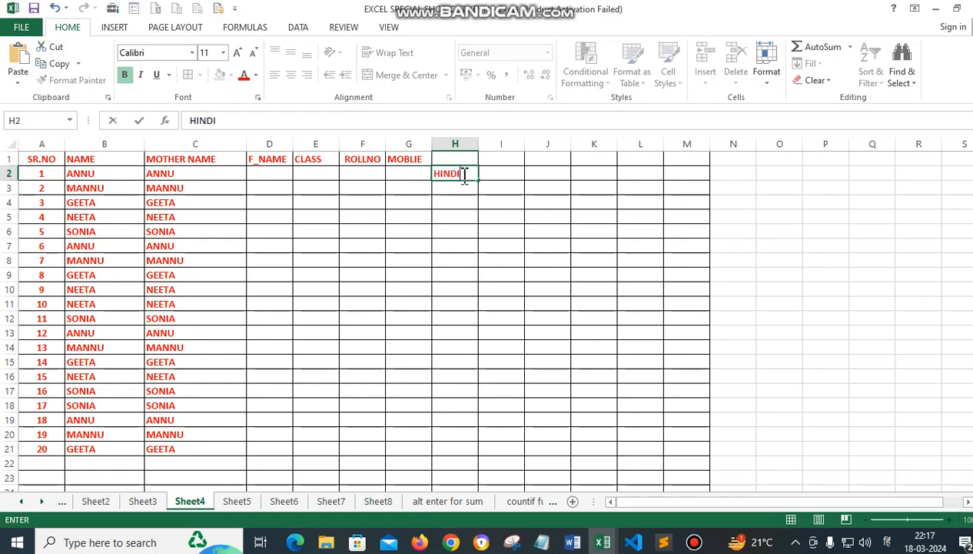
pyautogui.press('Tab')
pyautogui.write('ENG MA')
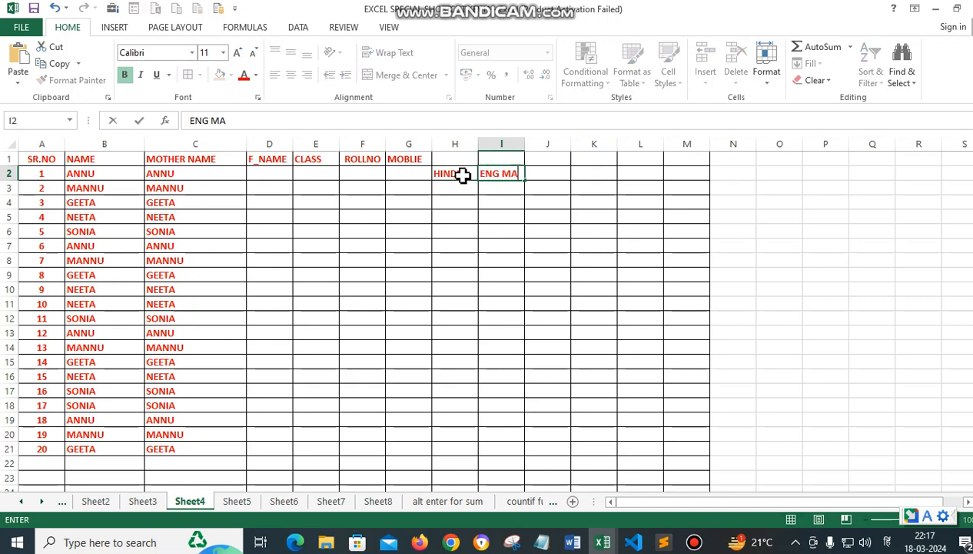
pyautogui.press('BackSpace')
pyautogui.press('BackSpace')
pyautogui.press('Tab')
pyautogui.write('MATH')
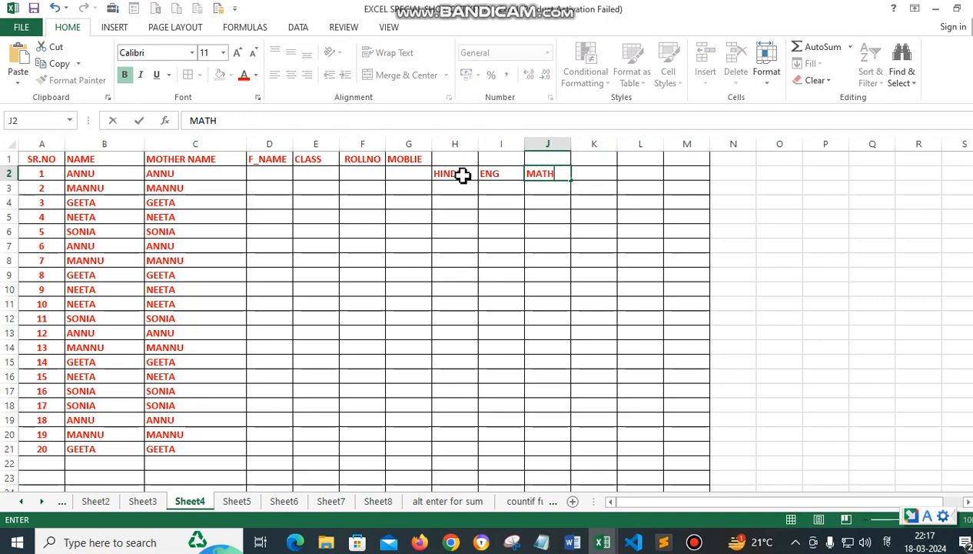
pyautogui.press('Tab')
pyautogui.write('SS')
pyautogui.press('Tab')
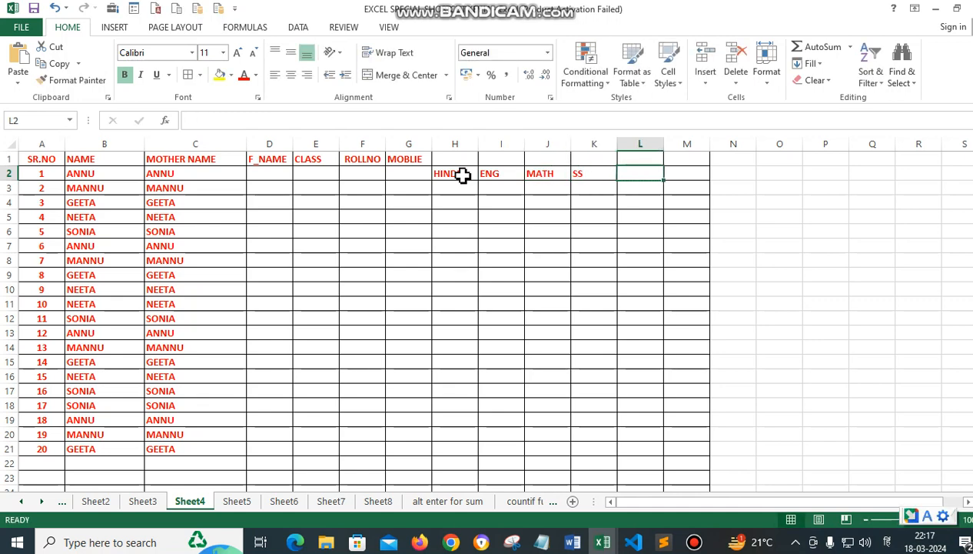
pyautogui.write('SK')
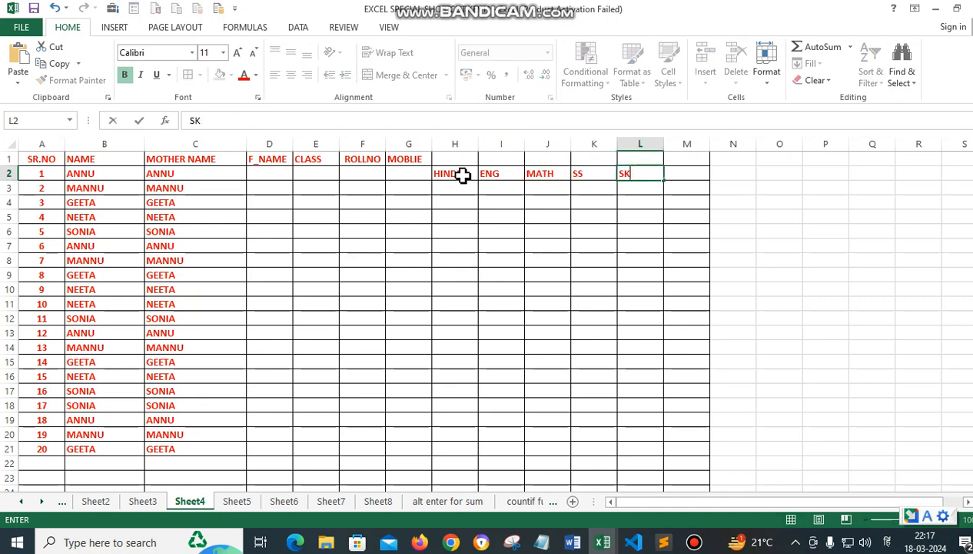
pyautogui.write('T')
# Step: Try entering the numbers 6546, 5464, 6, 46, 456 and 4 under HINDI in H3:H8, and clear them
pyautogui.click(461, 189)
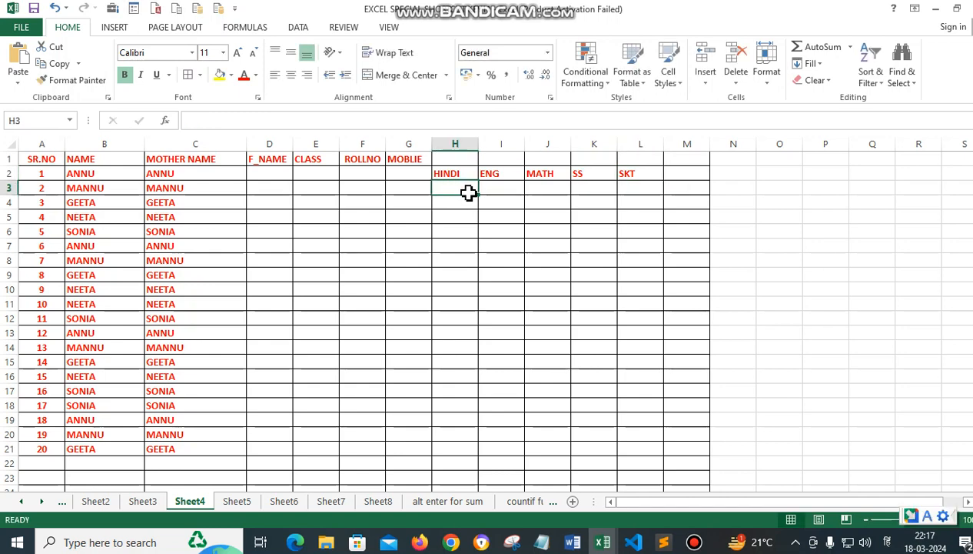
pyautogui.write('6546')
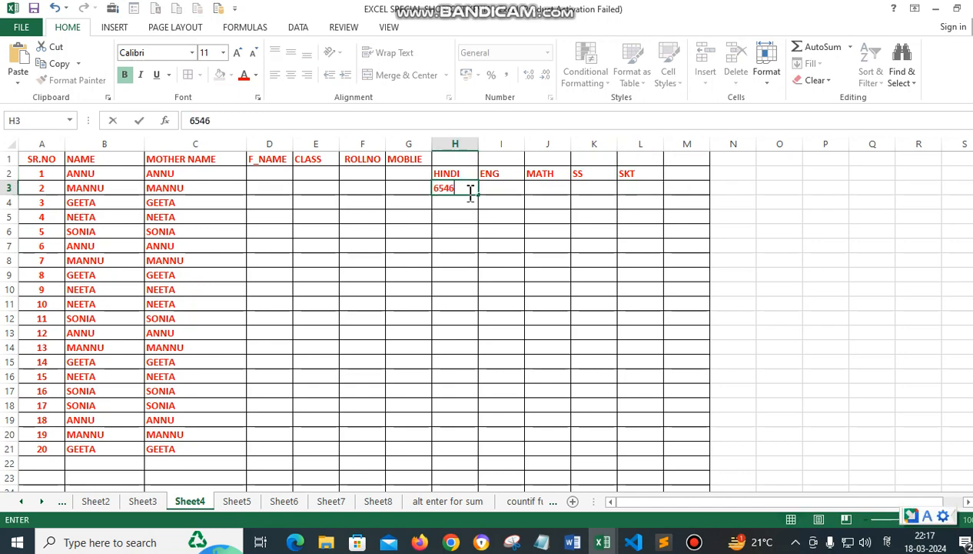
pyautogui.press('Return')
pyautogui.write('5464 6 46')
pyautogui.press('Return')
pyautogui.write('456')
pyautogui.press('Return')
pyautogui.write('4')
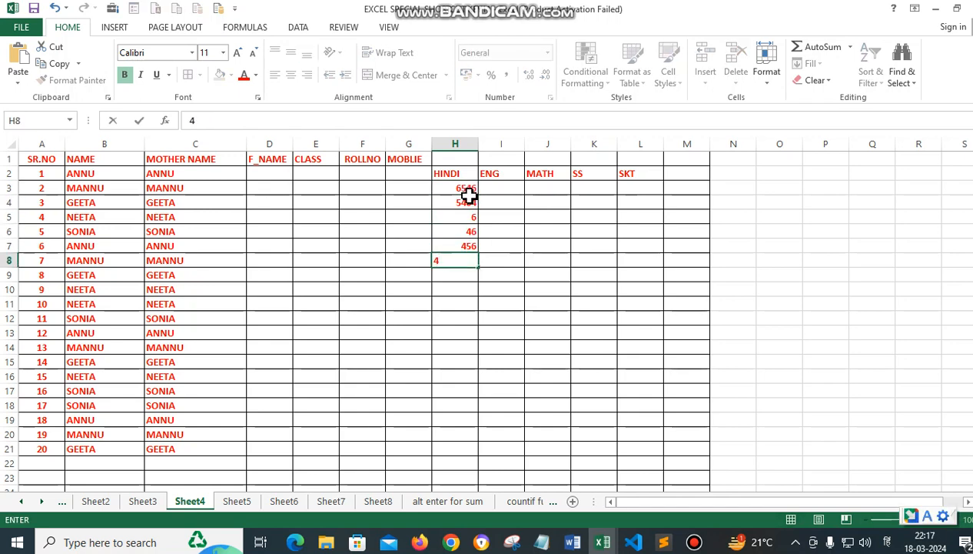
pyautogui.moveTo(468, 192); pyautogui.dragTo(454, 261)
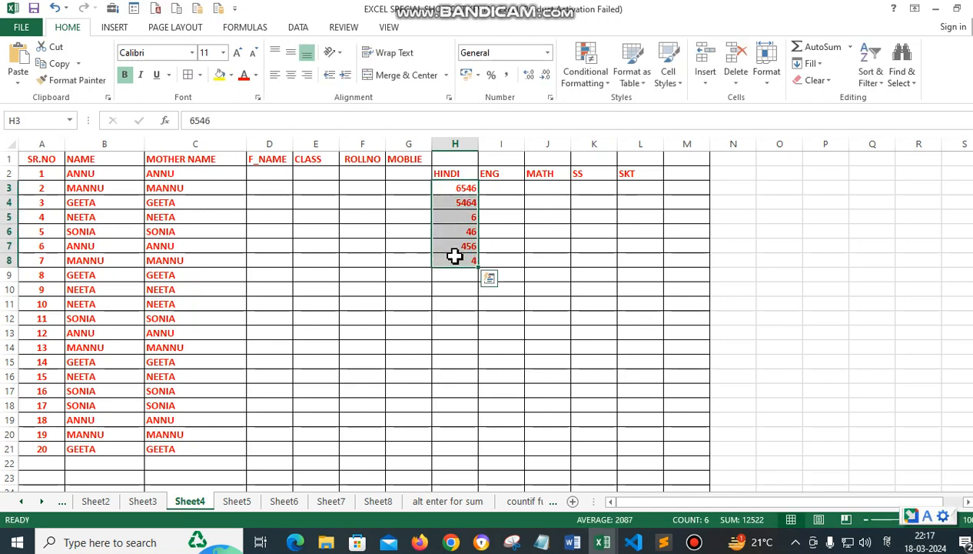
pyautogui.press('Delete')
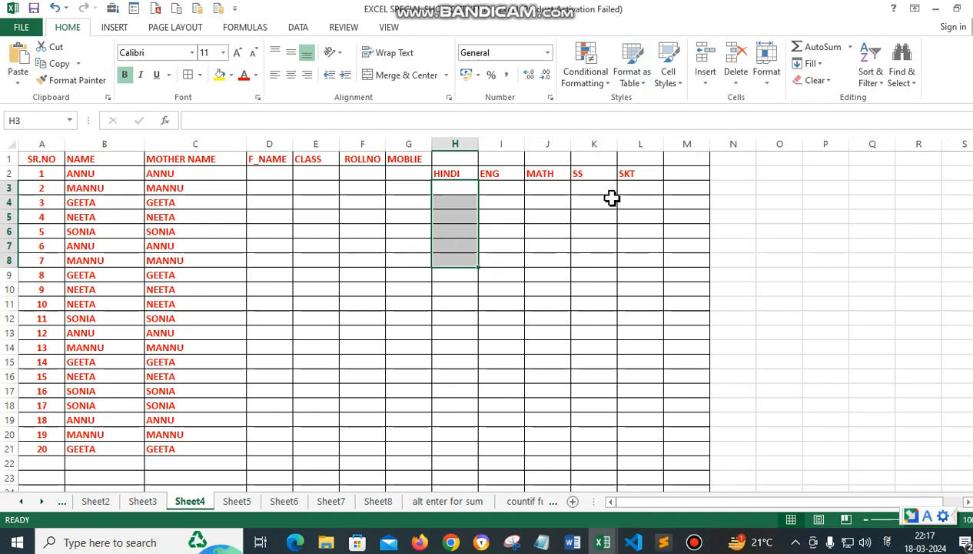
pyautogui.click(560, 228)
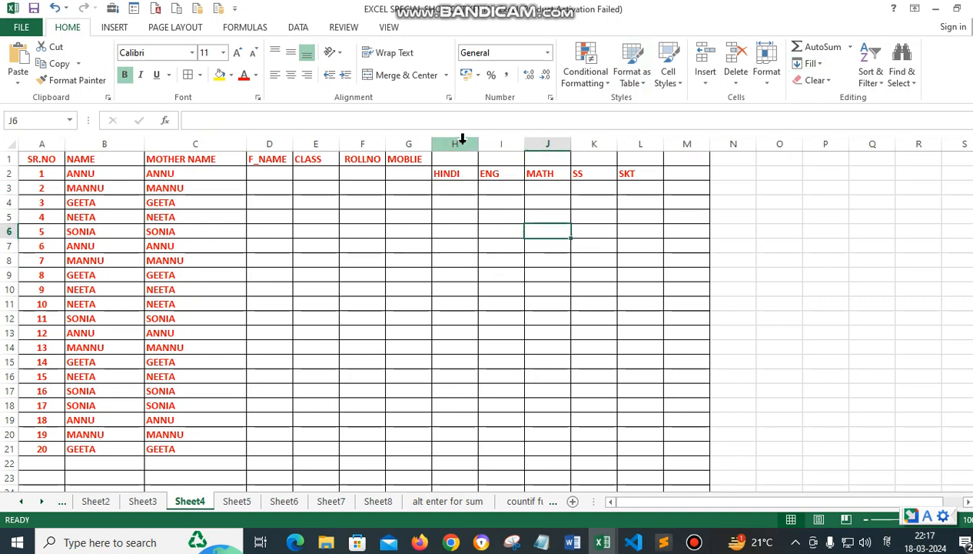
# Step: Add a data validation input message titled COPA with the text WELCOME to columns H through L
pyautogui.moveTo(460, 143); pyautogui.dragTo(642, 143)
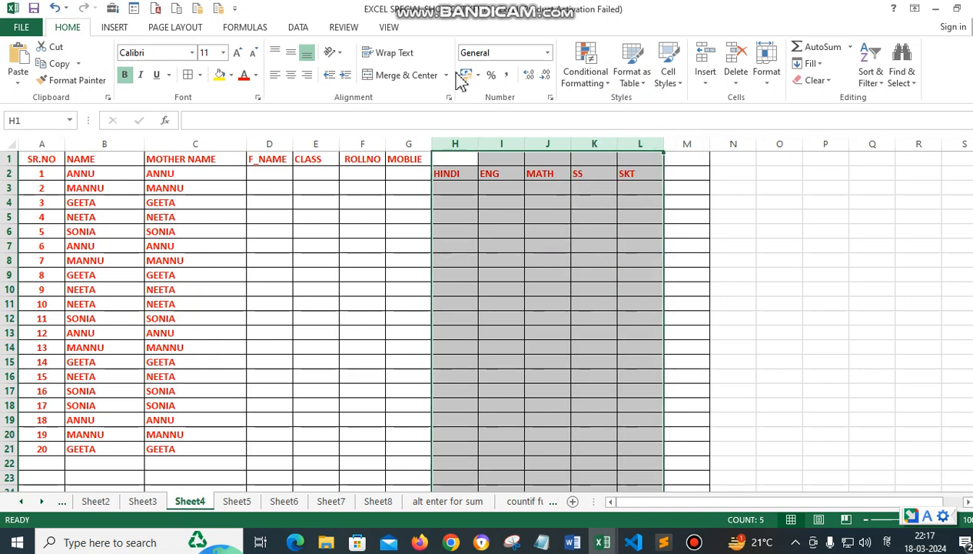
pyautogui.click(303, 29)
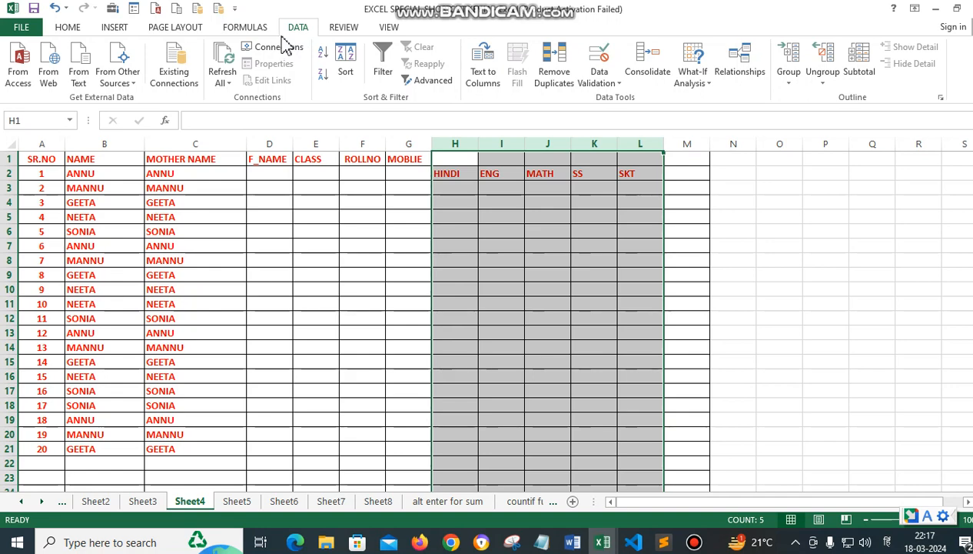
pyautogui.click(620, 85)
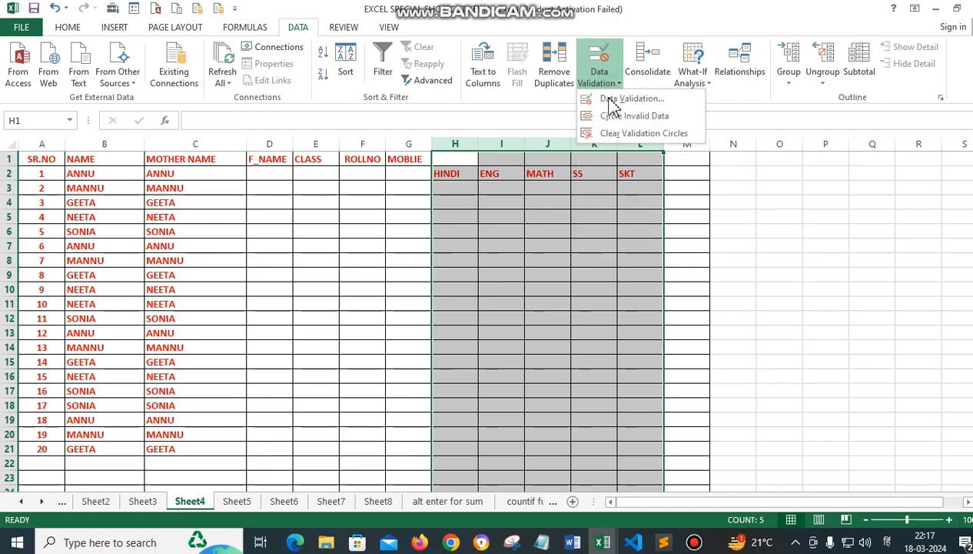
pyautogui.click(654, 100)
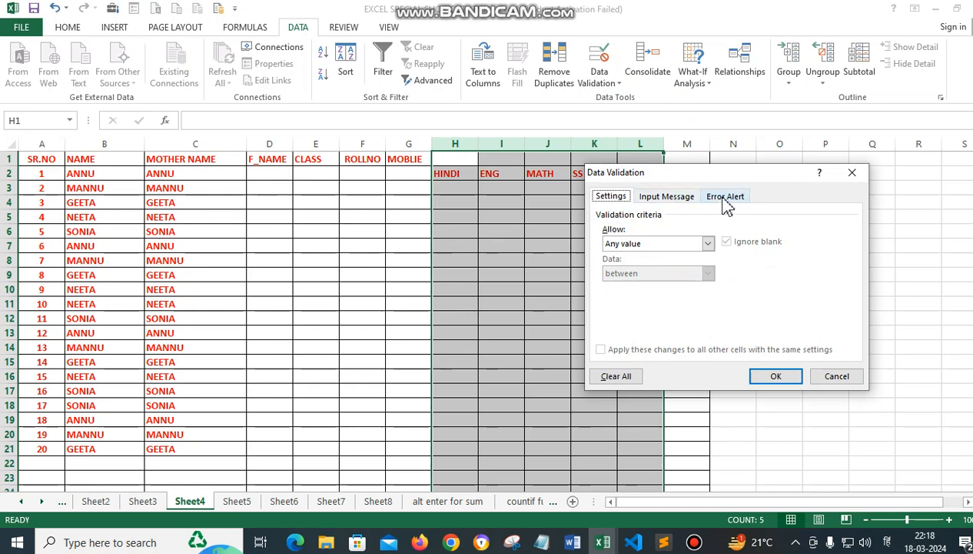
pyautogui.click(680, 201)
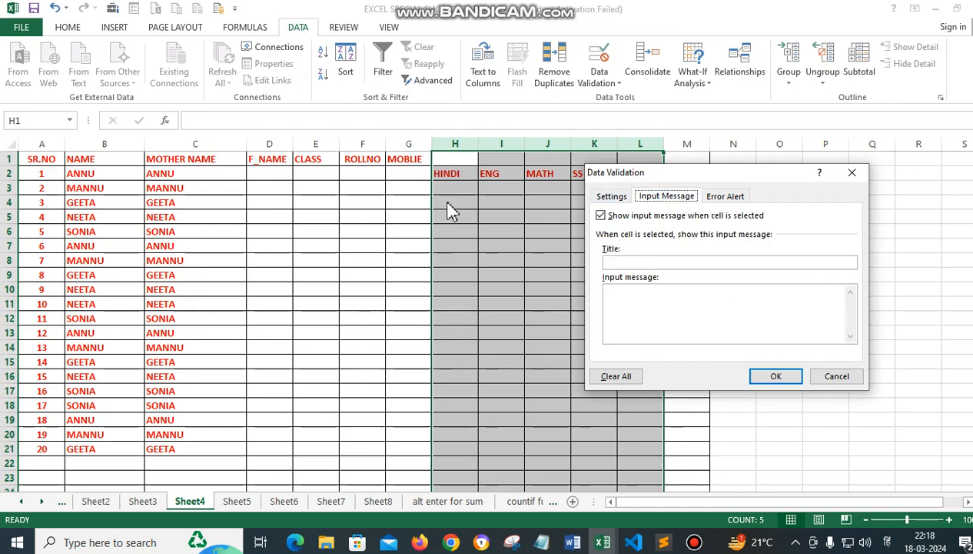
pyautogui.click(636, 262)
pyautogui.write('C')
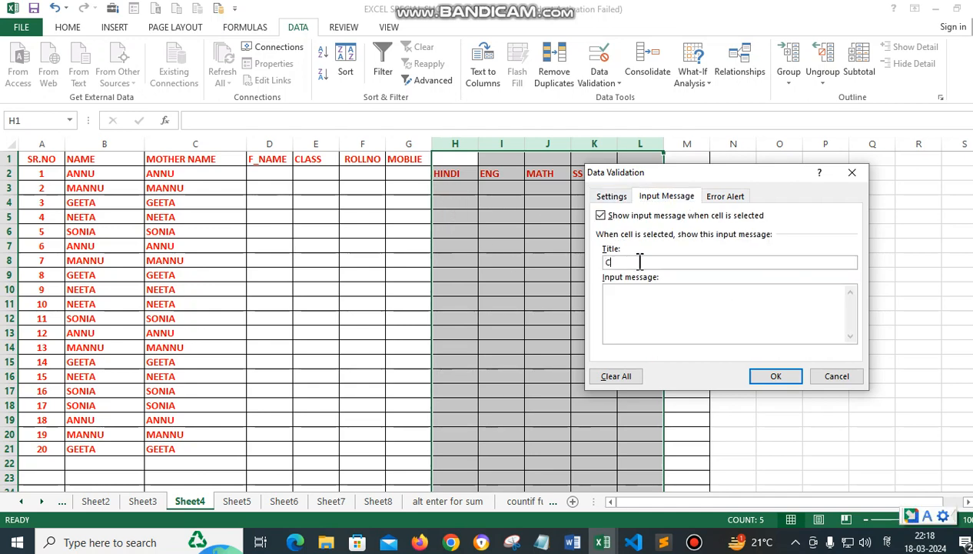
pyautogui.write('OP')
pyautogui.write('COME')
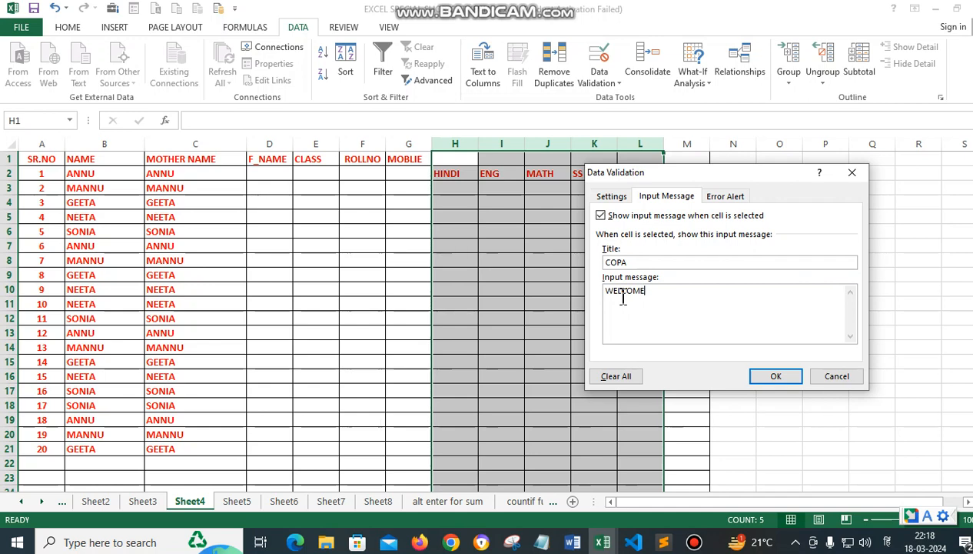
pyautogui.click(774, 376)
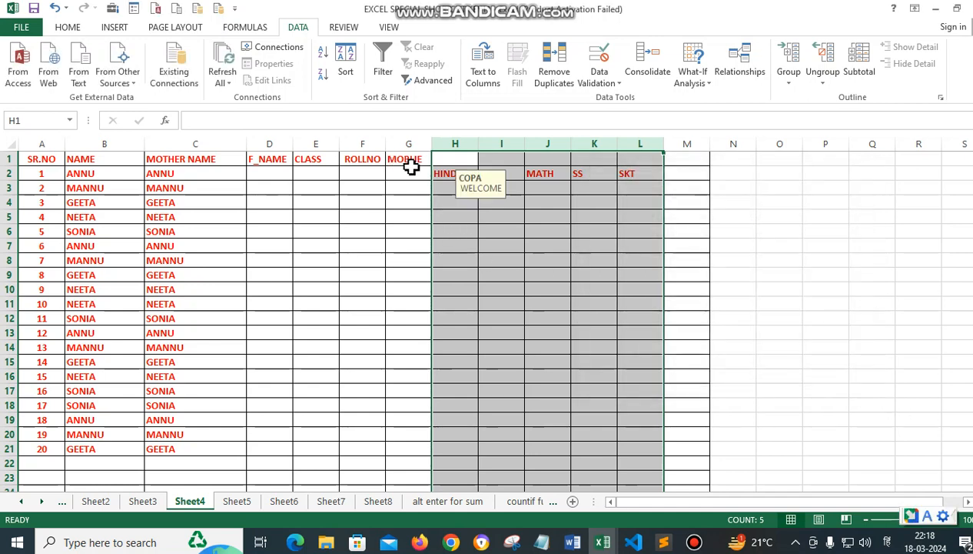
# Step: Enter 564 in cell H3 under HINDI
pyautogui.click(448, 190)
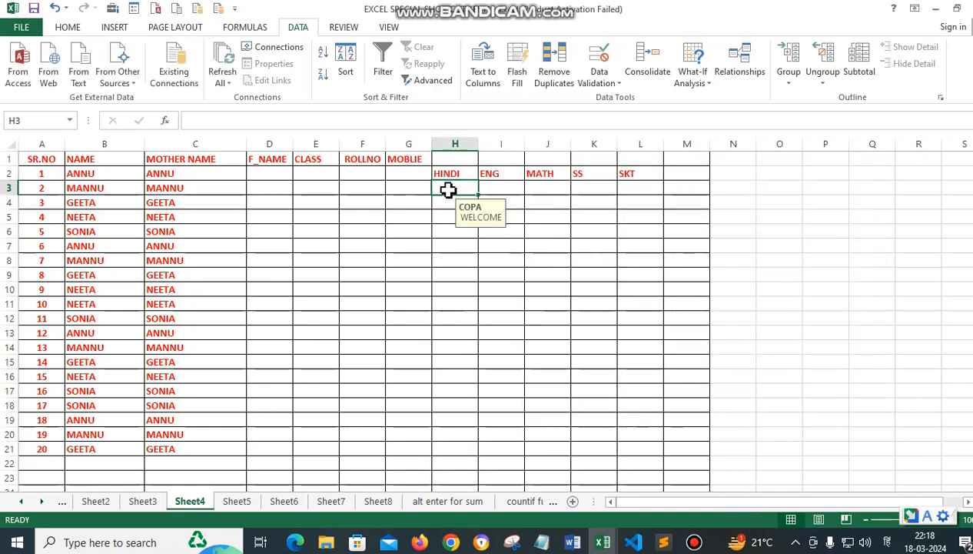
pyautogui.write('564')
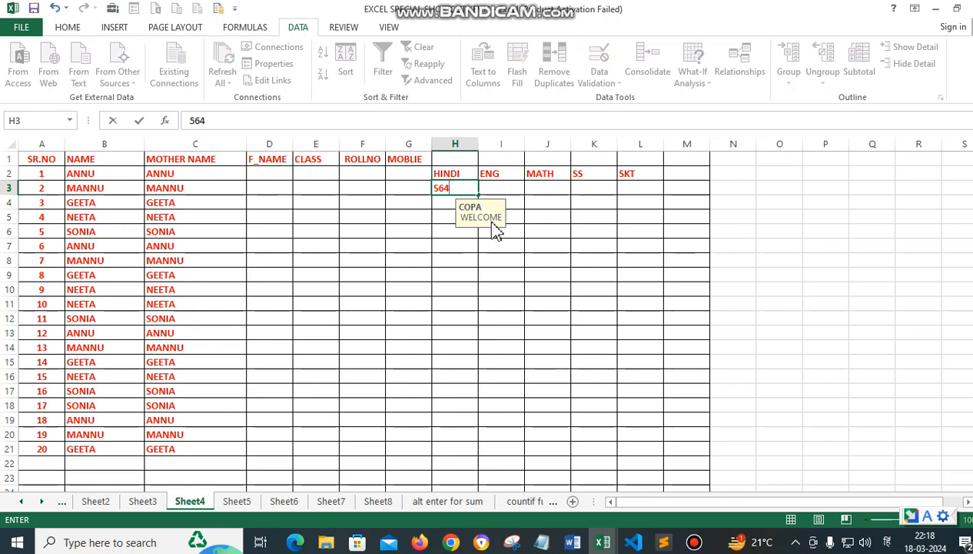
# Step: Extend the data validation to columns H through M and delete the title and text of its input message
pyautogui.moveTo(469, 145); pyautogui.dragTo(696, 143)
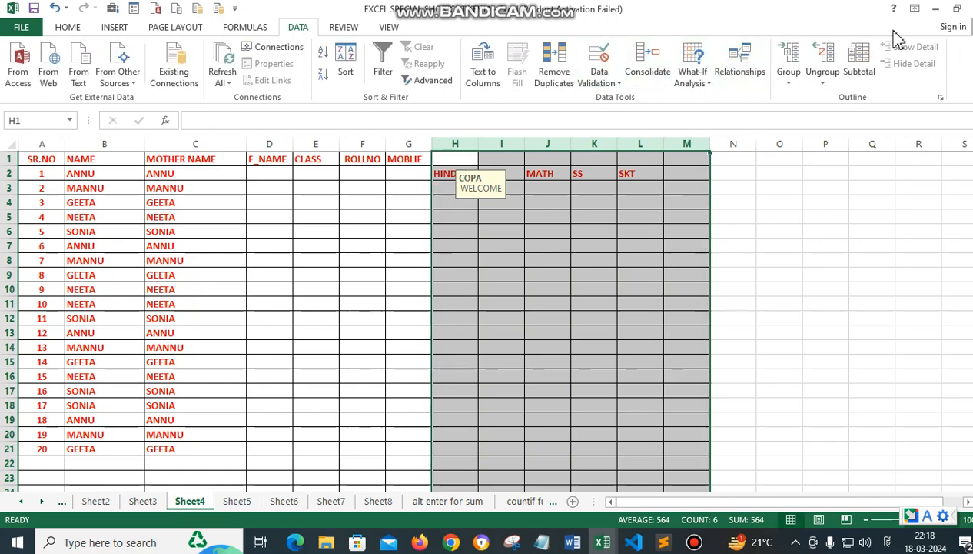
pyautogui.click(615, 83)
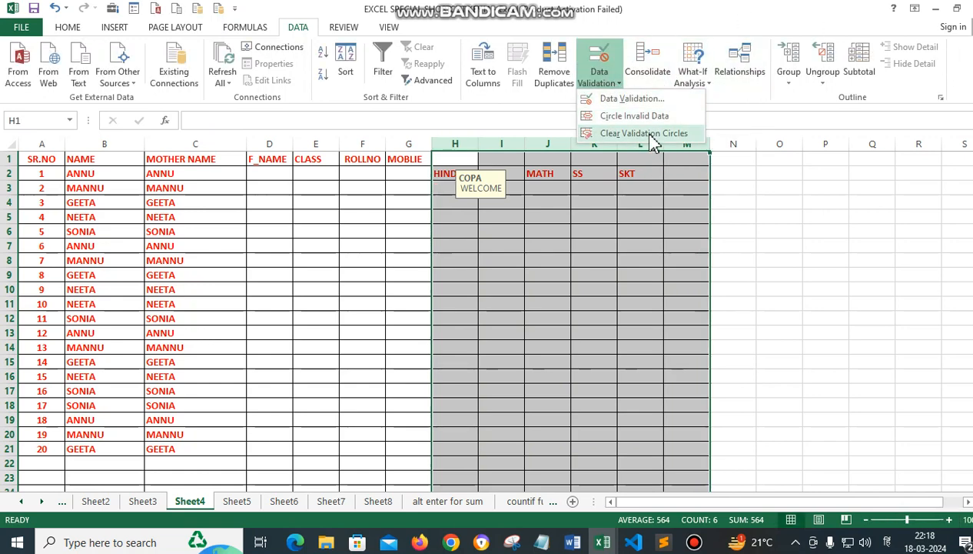
pyautogui.click(648, 135)
pyautogui.click(616, 82)
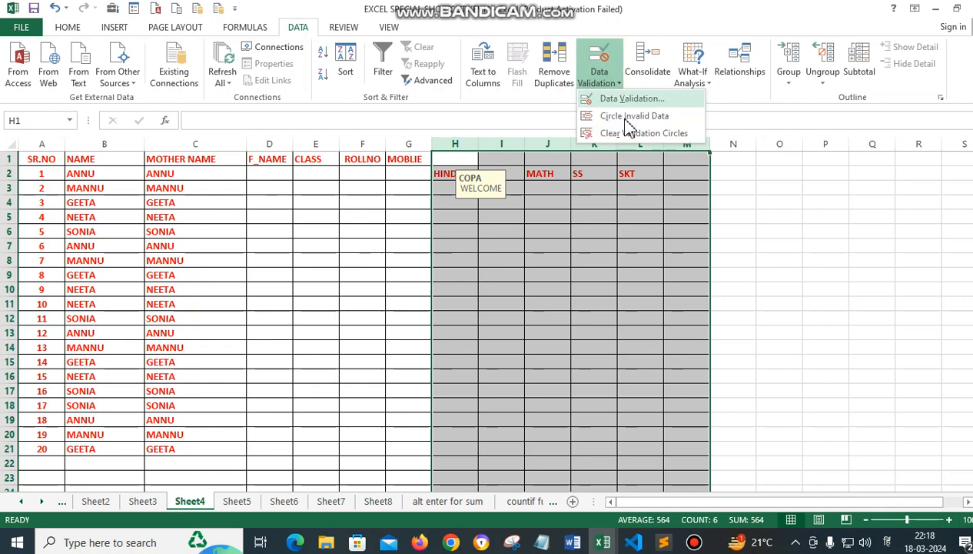
pyautogui.click(639, 99)
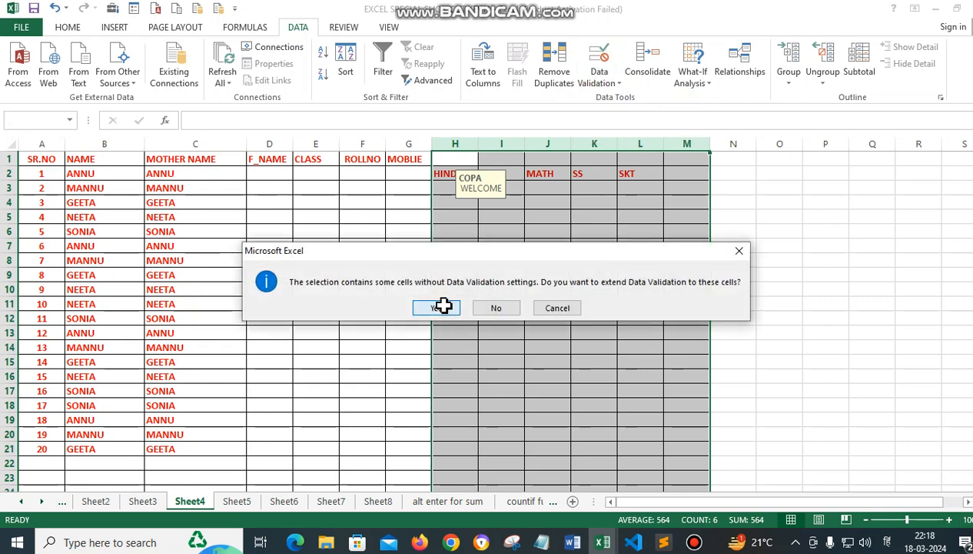
pyautogui.click(444, 307)
pyautogui.moveTo(637, 263); pyautogui.dragTo(557, 262)
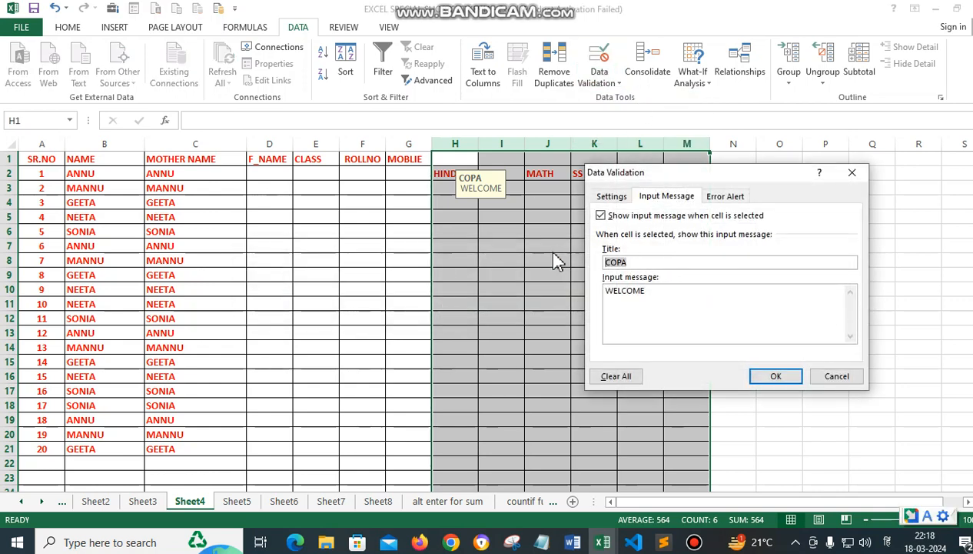
pyautogui.press('Delete')
pyautogui.moveTo(662, 290); pyautogui.dragTo(594, 300)
pyautogui.press('Delete')
# Step: Restrict the validation of columns H through M to whole numbers between a minimum of 0 and a maximum value
pyautogui.click(614, 199)
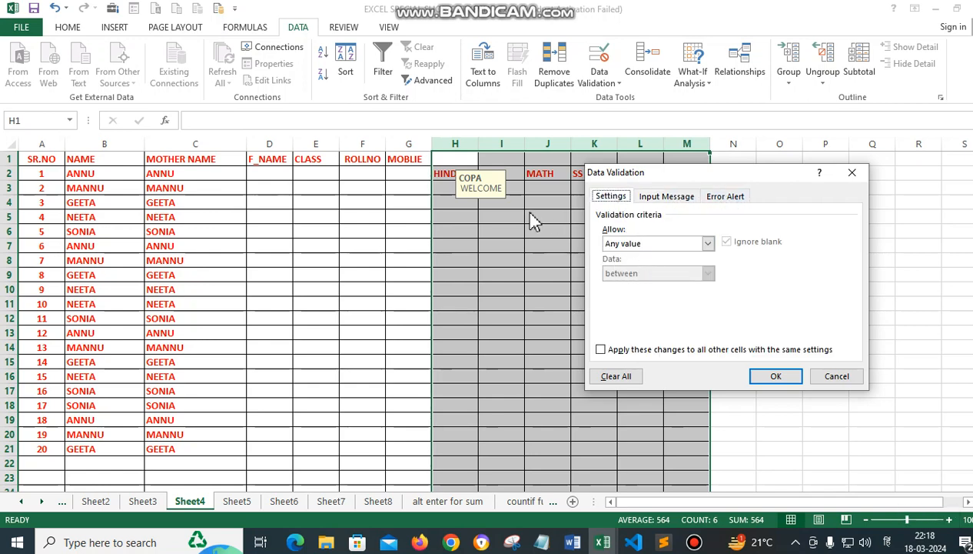
pyautogui.click(708, 243)
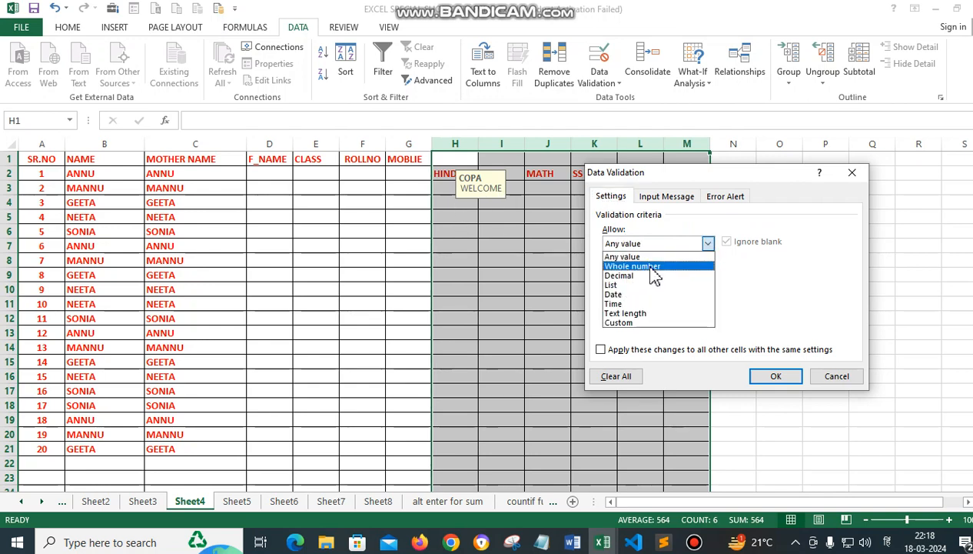
pyautogui.click(656, 267)
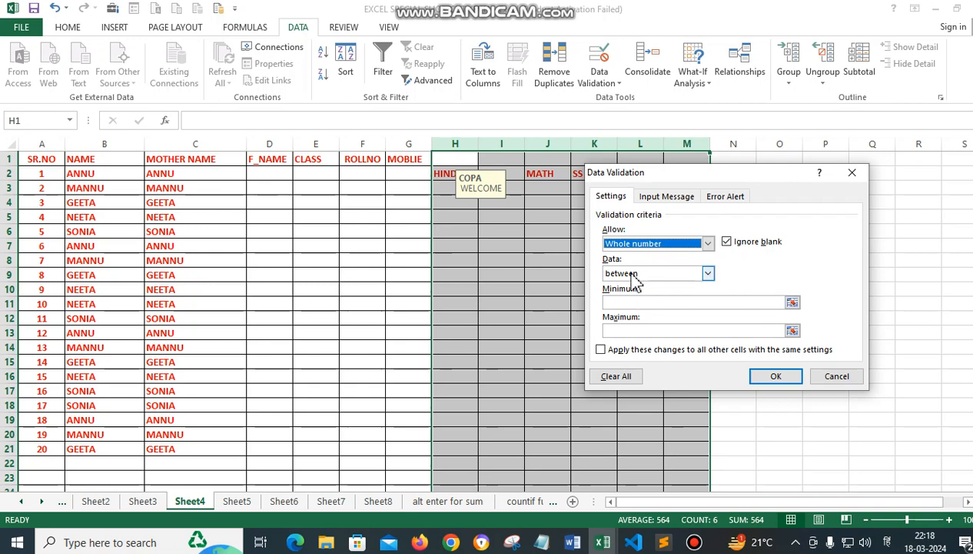
pyautogui.click(626, 301)
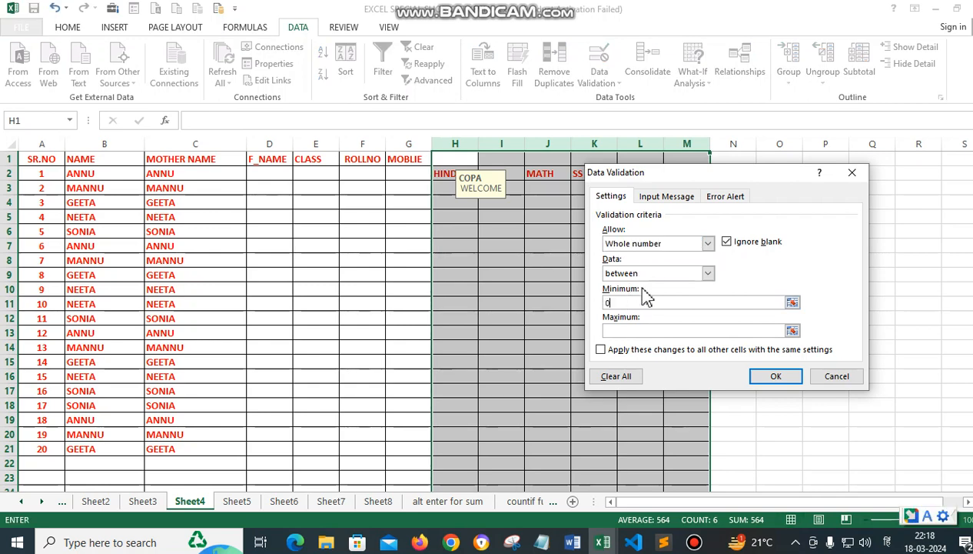
pyautogui.write('0')
pyautogui.click(625, 330)
# Step: Add a Stop error alert titled COPA with the message PLZ ENTER RIGHT VALUE, and apply the validation
pyautogui.click(726, 196)
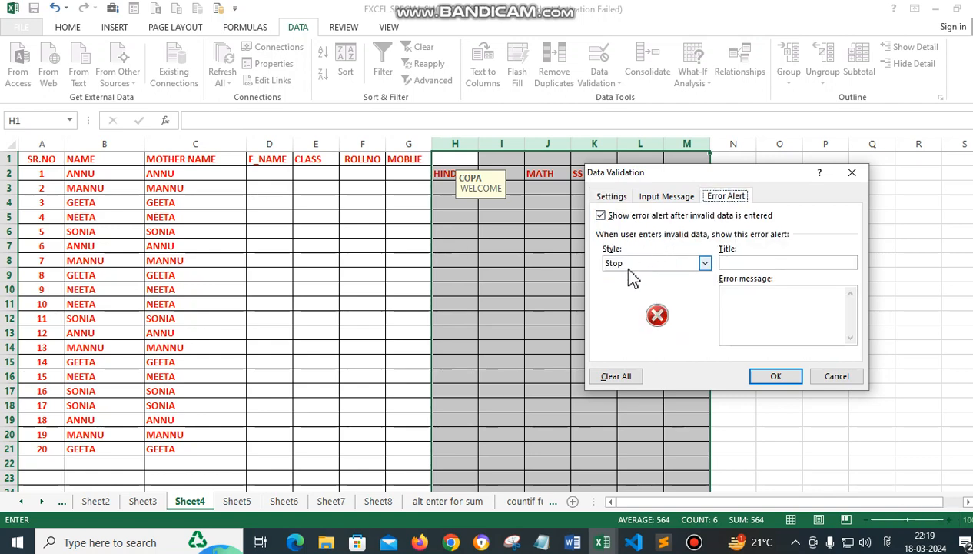
pyautogui.click(705, 264)
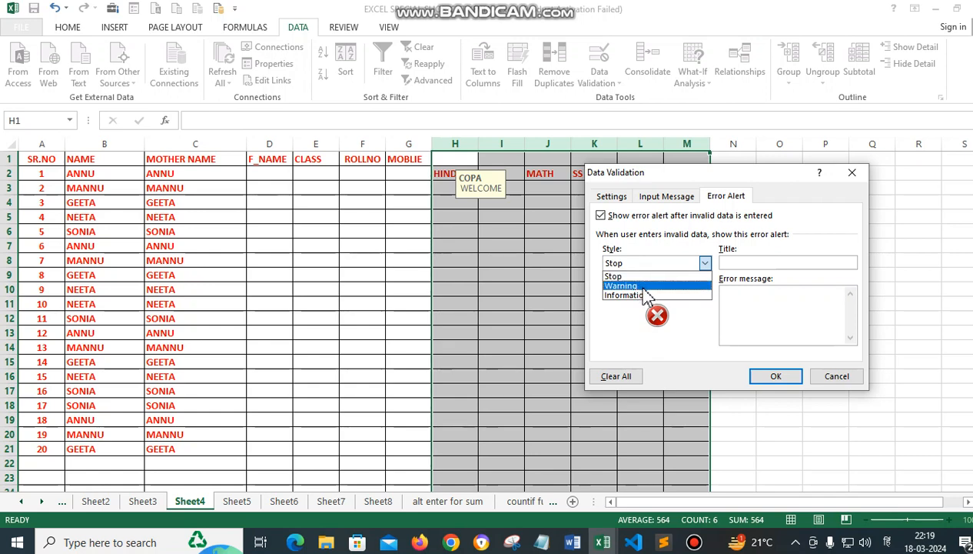
pyautogui.click(636, 277)
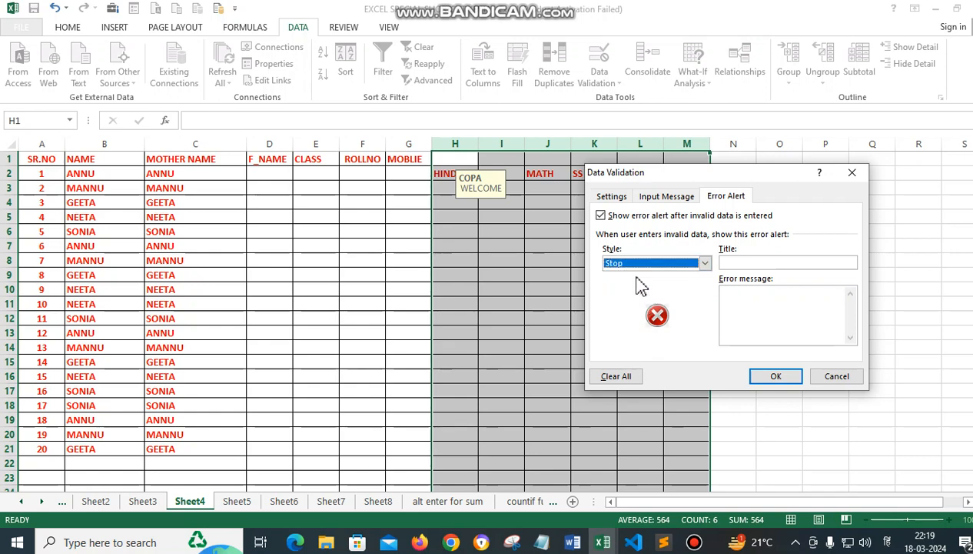
pyautogui.click(737, 264)
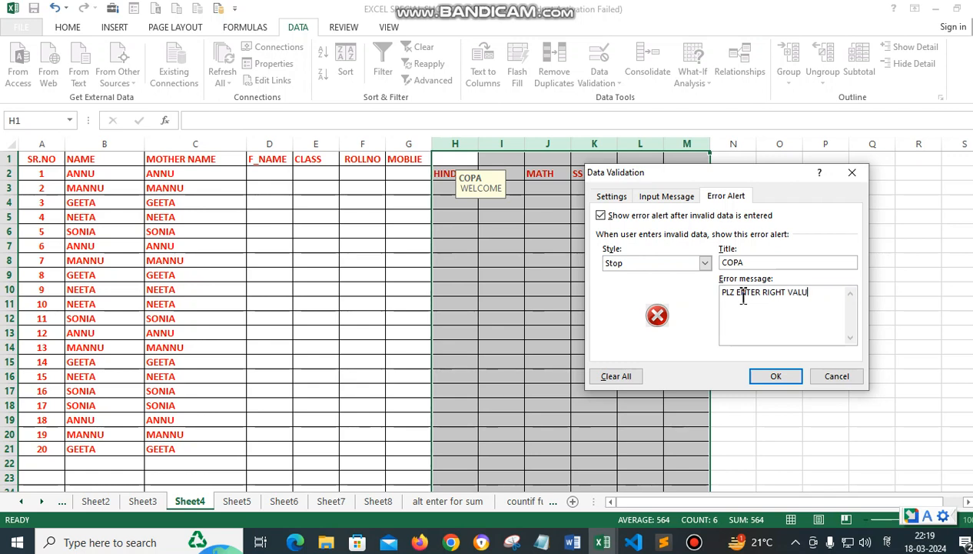
pyautogui.click(777, 379)
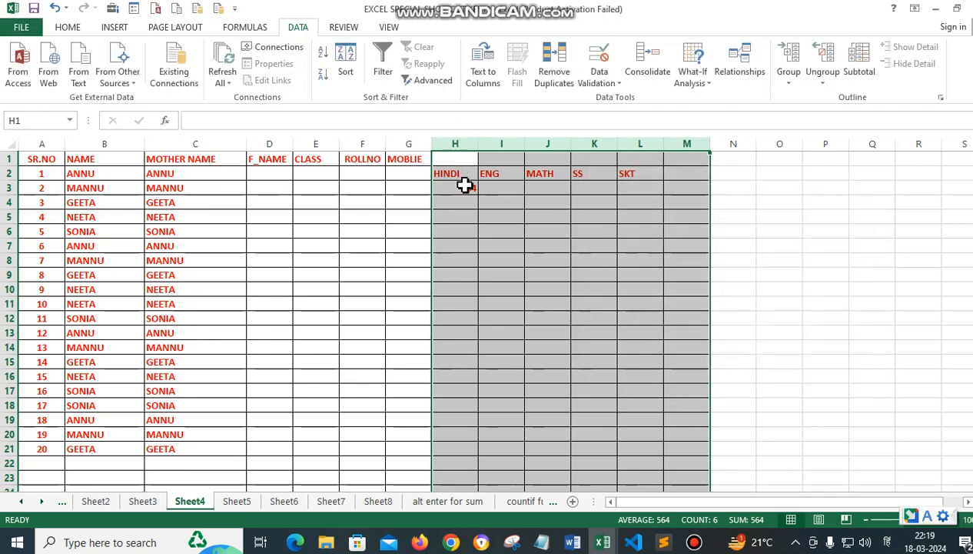
# Step: Enter the marks 66, 77, 88, 9 and 9 under HINDI in cells H3 to H7
pyautogui.click(464, 185)
pyautogui.write('66')
pyautogui.press('Return')
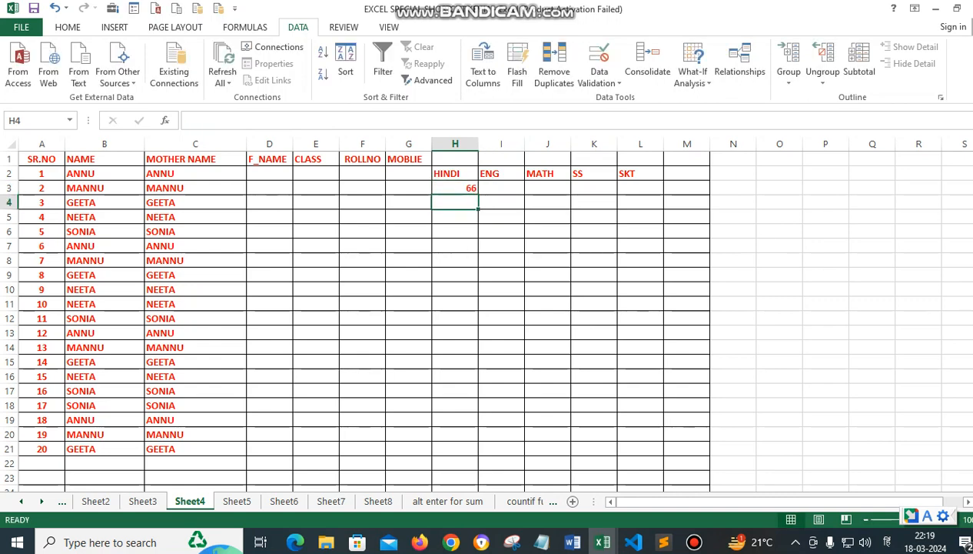
pyautogui.write('77')
pyautogui.press('Return')
pyautogui.write('88')
pyautogui.press('Return')
pyautogui.write('9')
pyautogui.press('Return')
pyautogui.write('9')
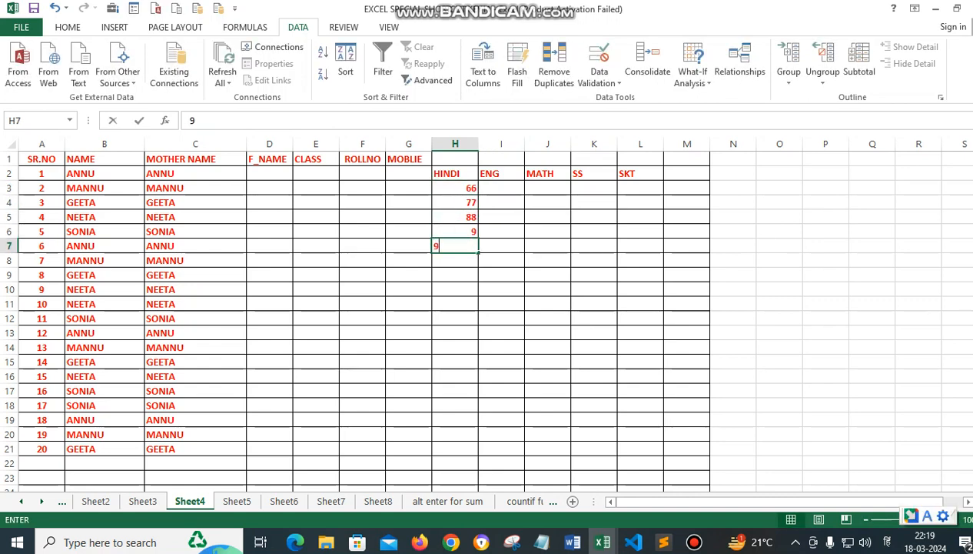
pyautogui.press('Return')
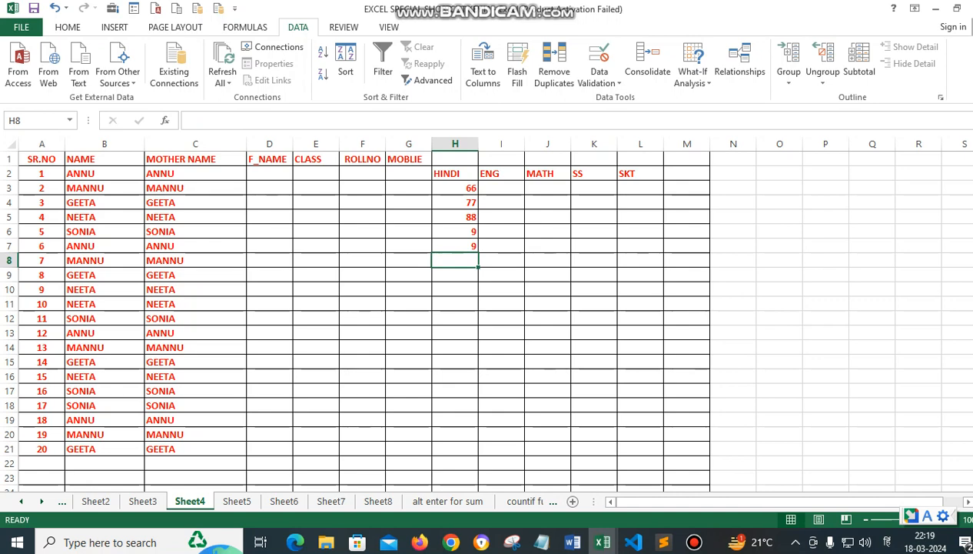
# Step: Try entering 45435 under HINDI in cell H8, and retry the entry with 66
pyautogui.write('45435')
pyautogui.press('Return')
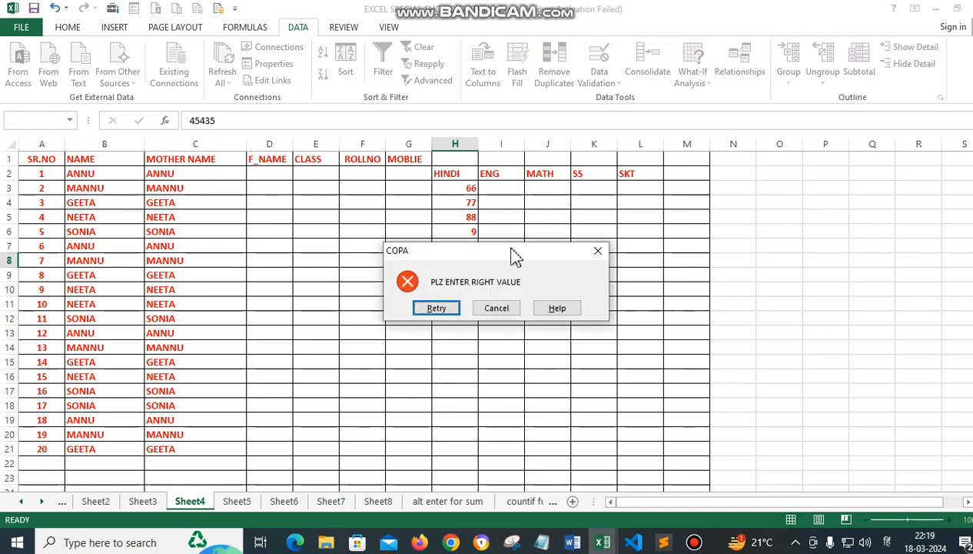
pyautogui.moveTo(513, 254); pyautogui.dragTo(559, 275)
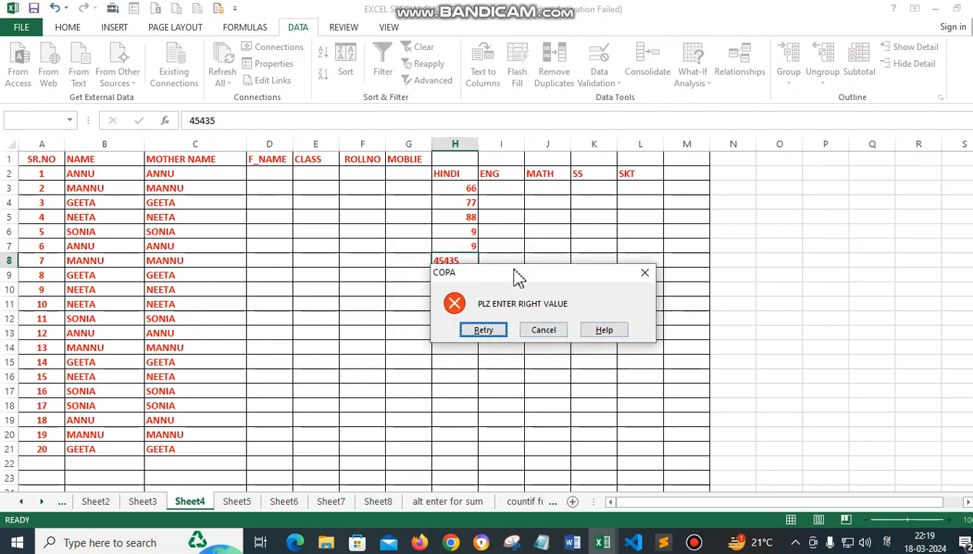
pyautogui.moveTo(518, 275); pyautogui.dragTo(517, 293)
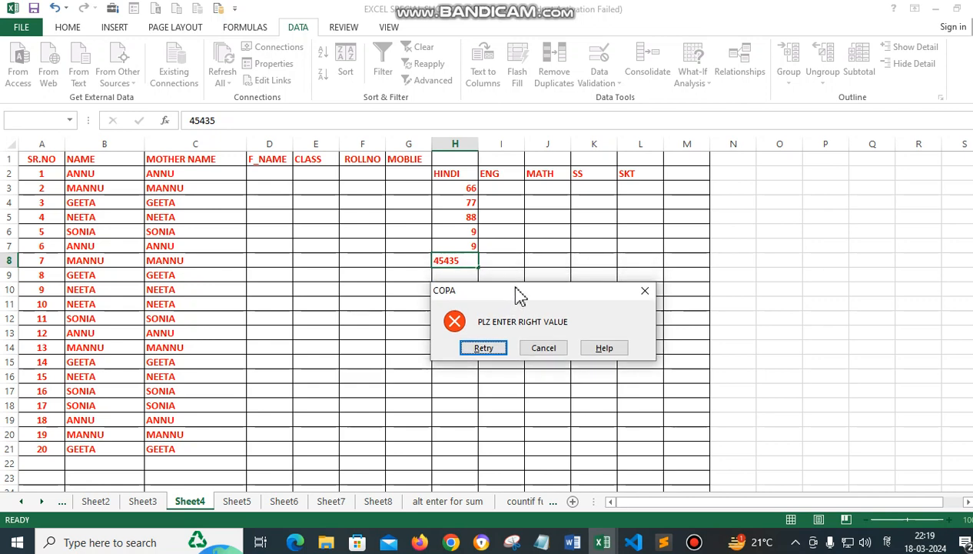
pyautogui.click(487, 357)
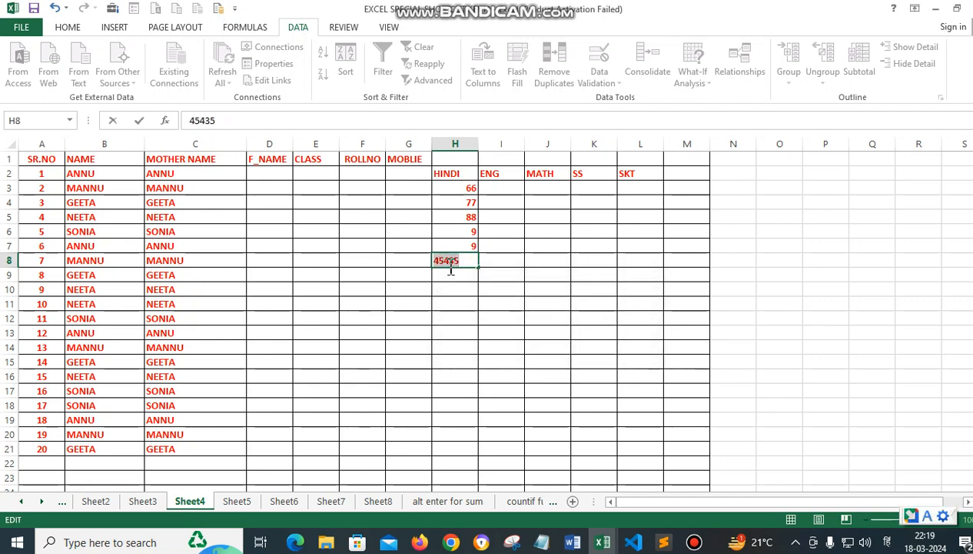
pyautogui.write('66')
pyautogui.press('Return')
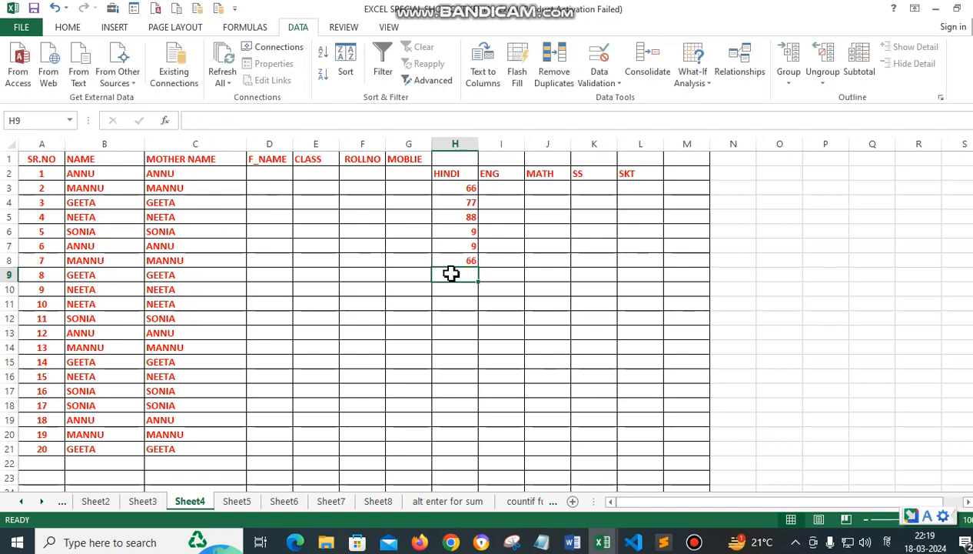
# Step: Try entering 556 under HINDI in cell H9, and cancel the entry
pyautogui.write('556')
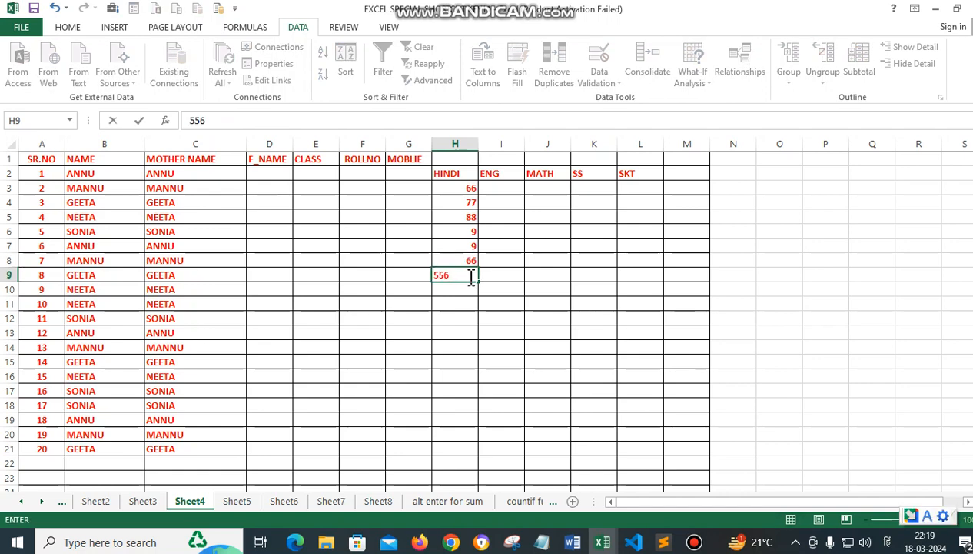
pyautogui.press('Return')
pyautogui.click(496, 306)
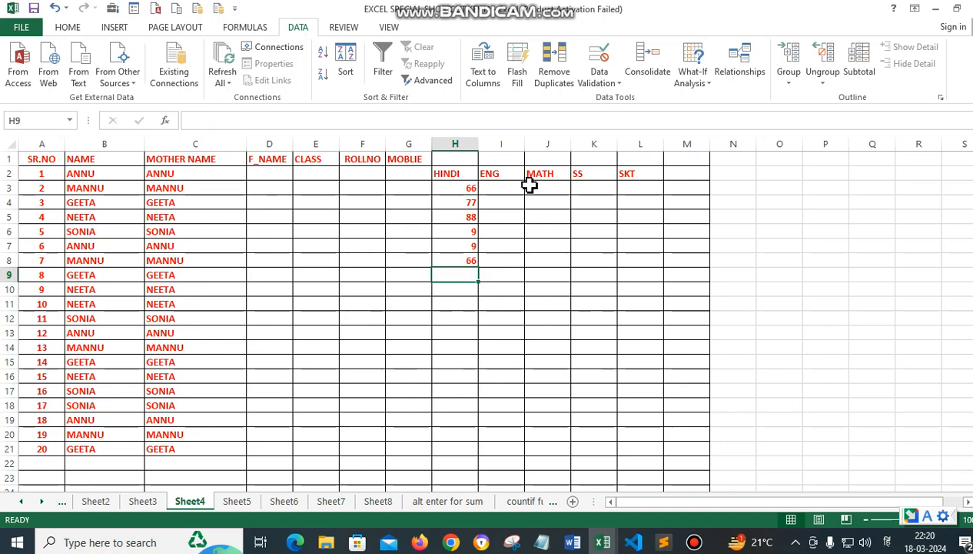
# Step: Try entering 5435 under SS in cell K3, and cancel the entry
pyautogui.click(592, 191)
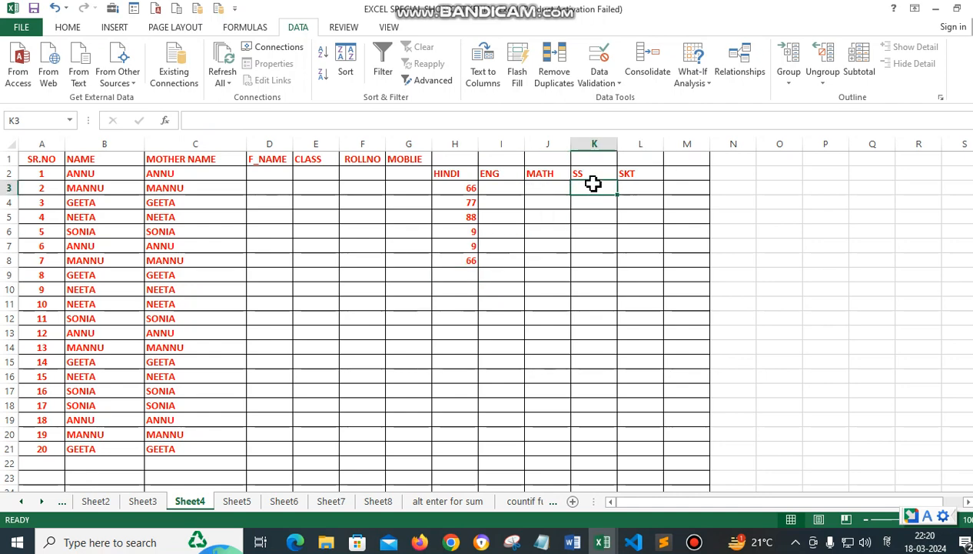
pyautogui.write('5435')
pyautogui.press('Return')
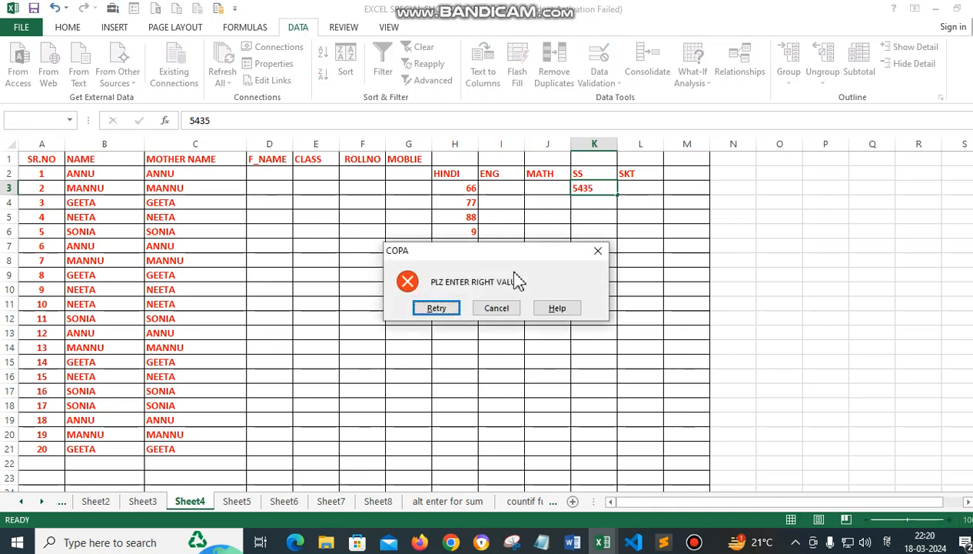
pyautogui.click(498, 309)
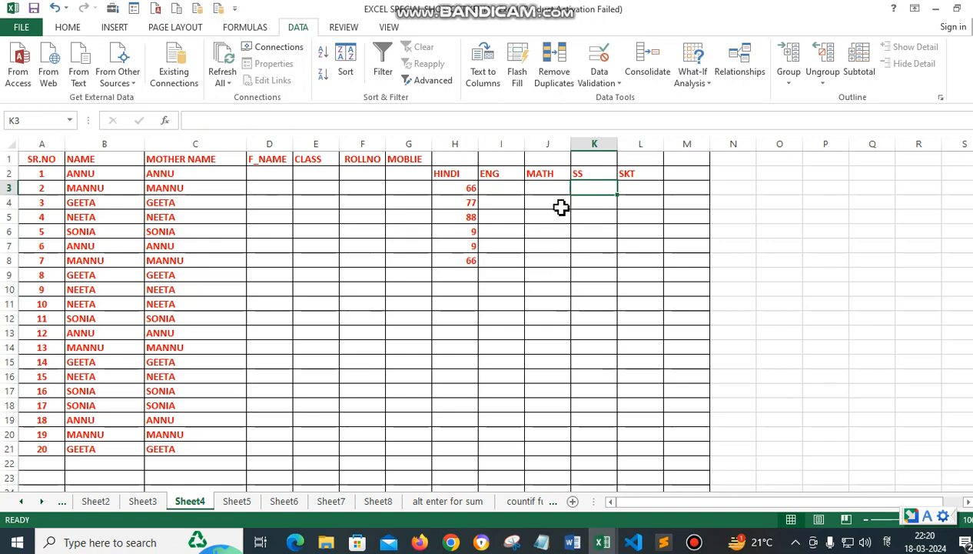
# Step: Change the error alert style of the data validation in columns H through L to Warning
pyautogui.moveTo(458, 140); pyautogui.dragTo(640, 164)
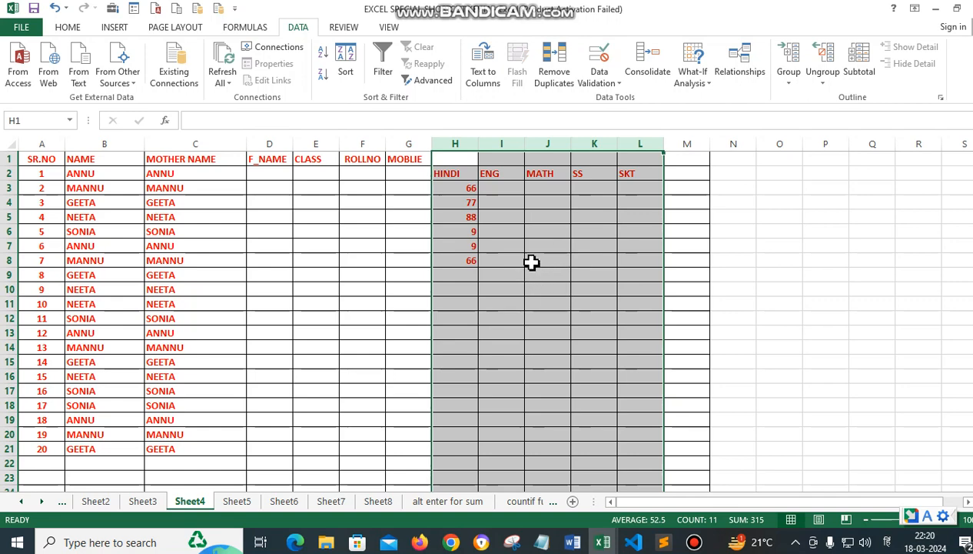
pyautogui.click(620, 85)
pyautogui.click(645, 98)
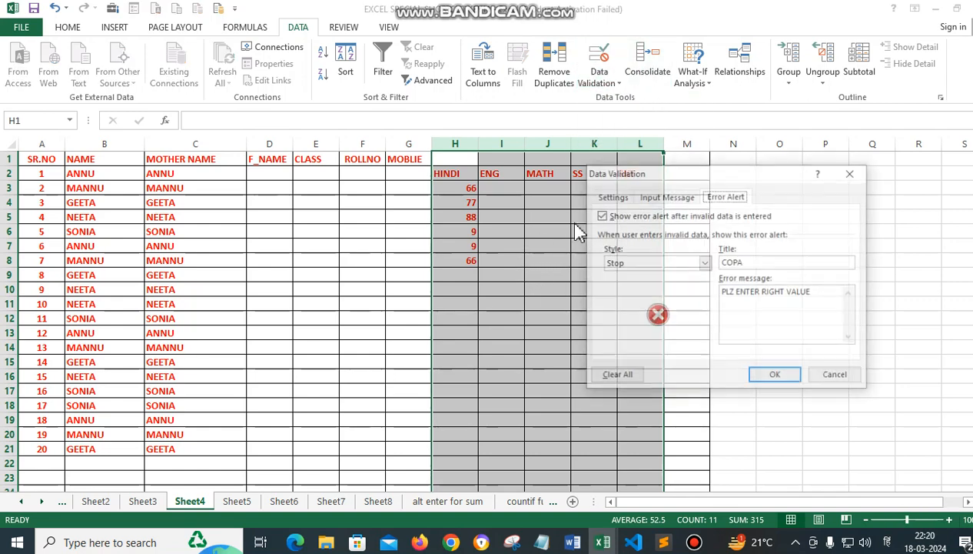
pyautogui.click(630, 265)
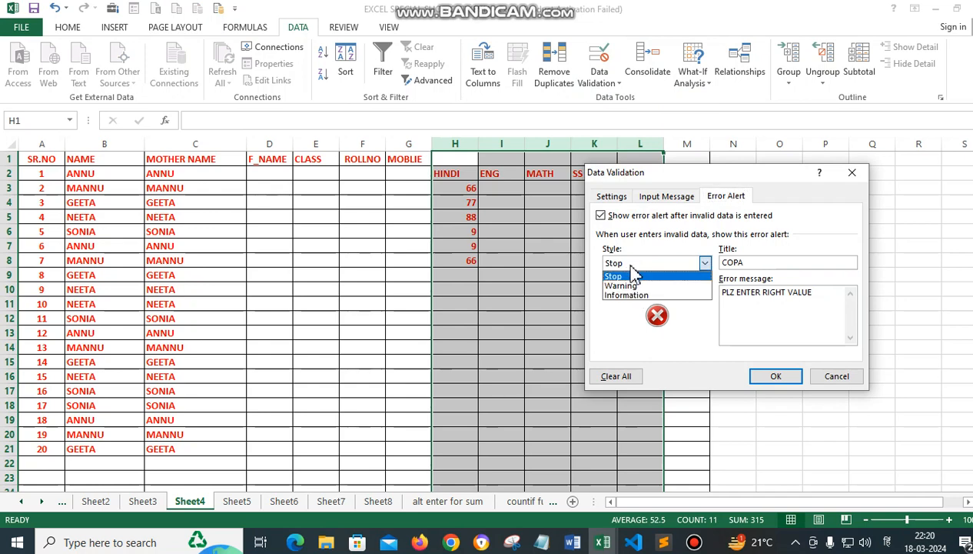
pyautogui.click(623, 285)
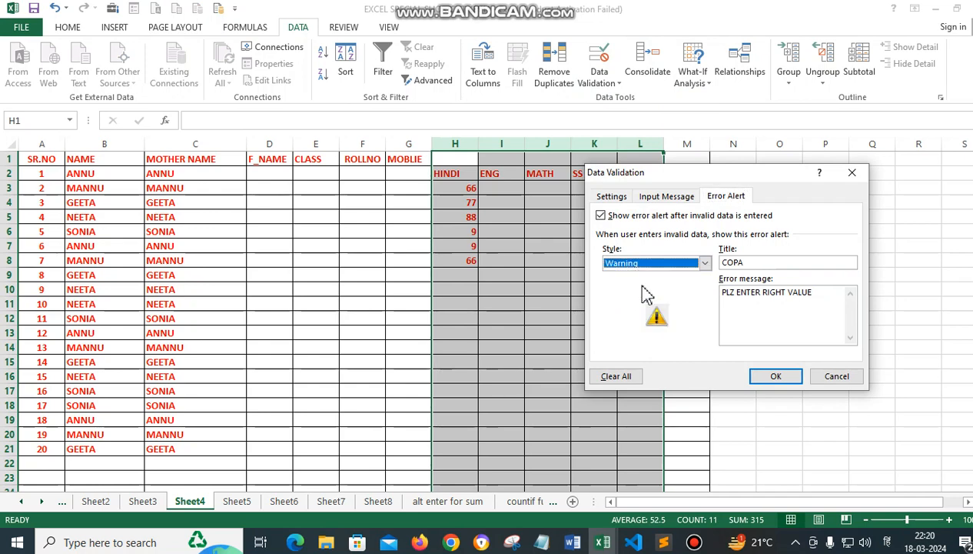
pyautogui.click(752, 263)
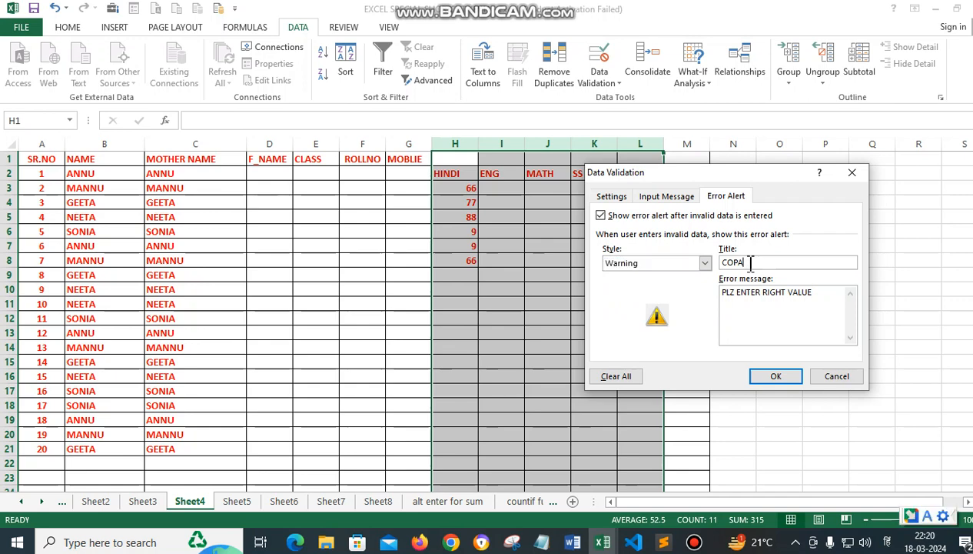
pyautogui.click(777, 376)
pyautogui.click(539, 186)
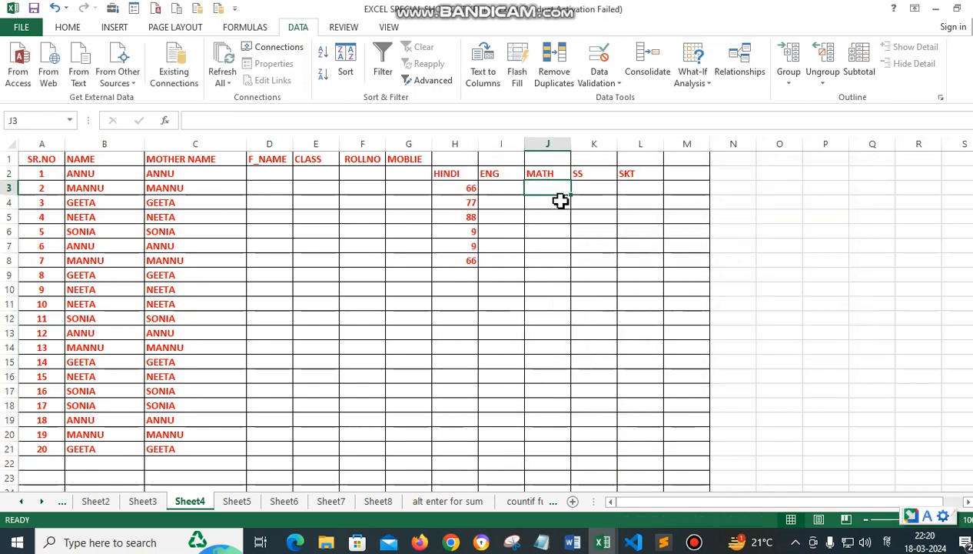
# Step: Enter the MATH marks 66, 55, 66 and 44 in cells J3 through J6
pyautogui.write('66')
pyautogui.press('Return')
pyautogui.press('Return')
pyautogui.write('66')
pyautogui.press('Return')
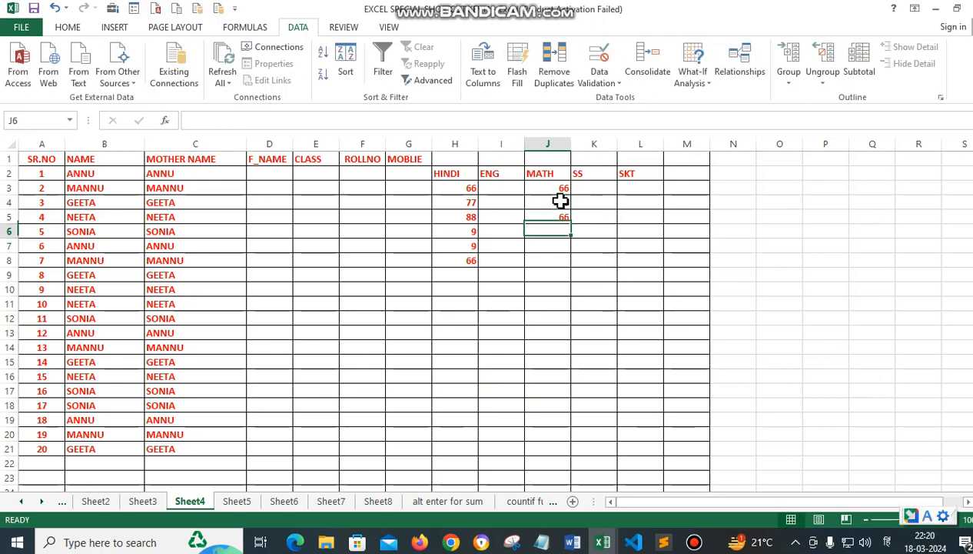
pyautogui.write('44')
pyautogui.press('Return')
# Step: Enter 56546 under MATH in cell J7, and choose to continue with the out-of-range value
pyautogui.write('56546')
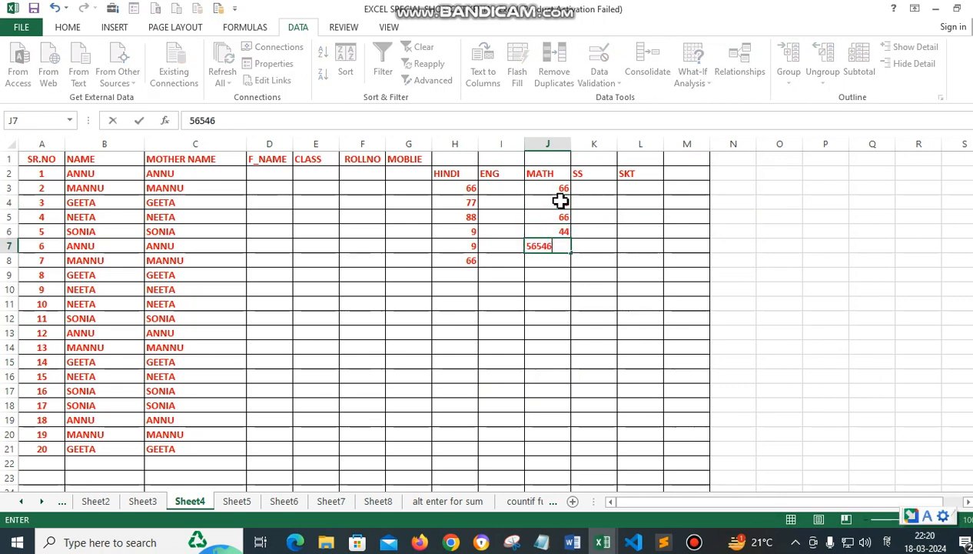
pyautogui.press('Return')
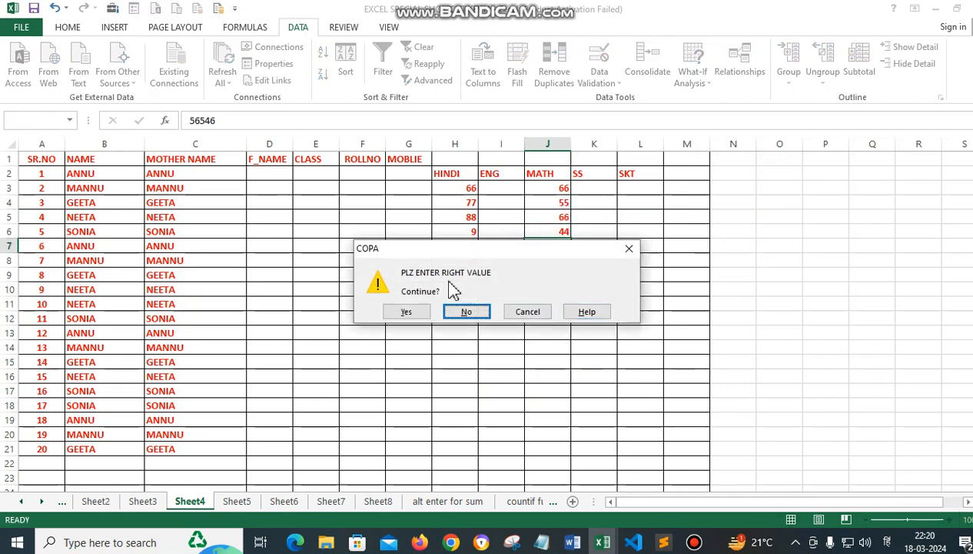
pyautogui.click(407, 313)
pyautogui.moveTo(534, 249); pyautogui.dragTo(544, 341)
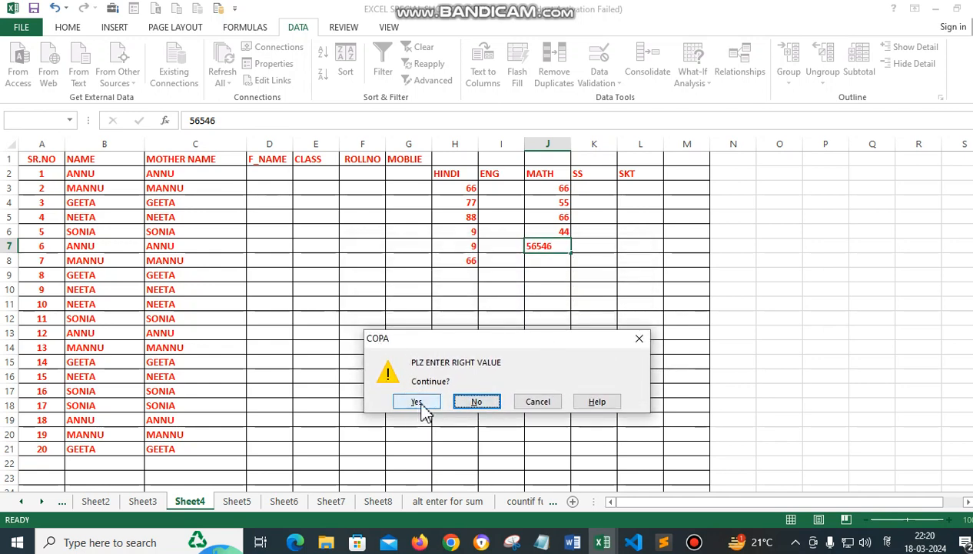
pyautogui.click(419, 405)
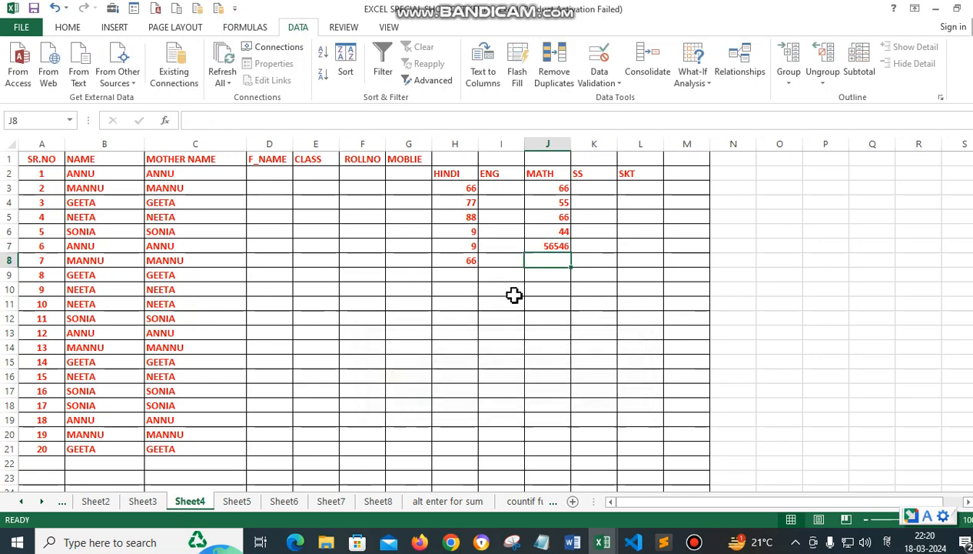
# Step: Replace the out-of-range mark under MATH in cell J7 with 66
pyautogui.click(562, 246)
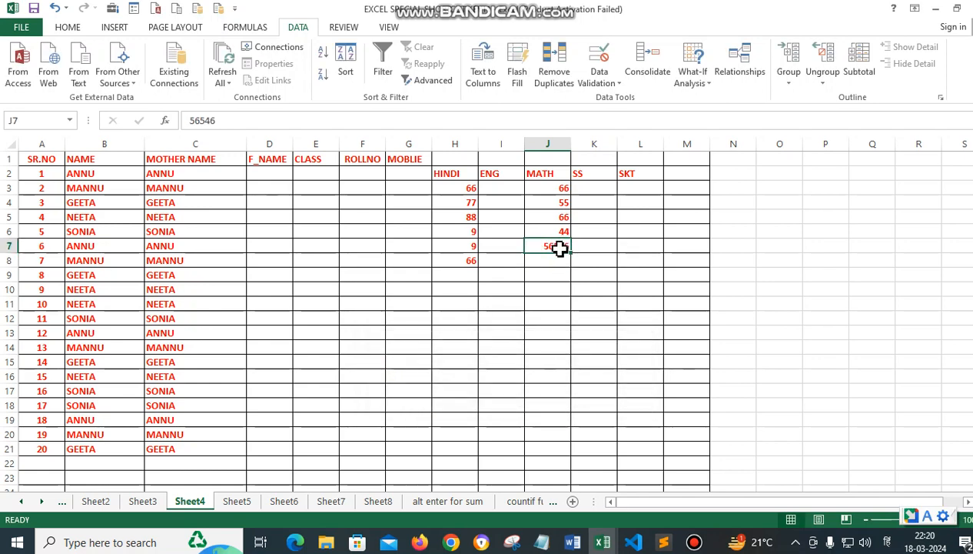
pyautogui.write('66')
pyautogui.press('Return')
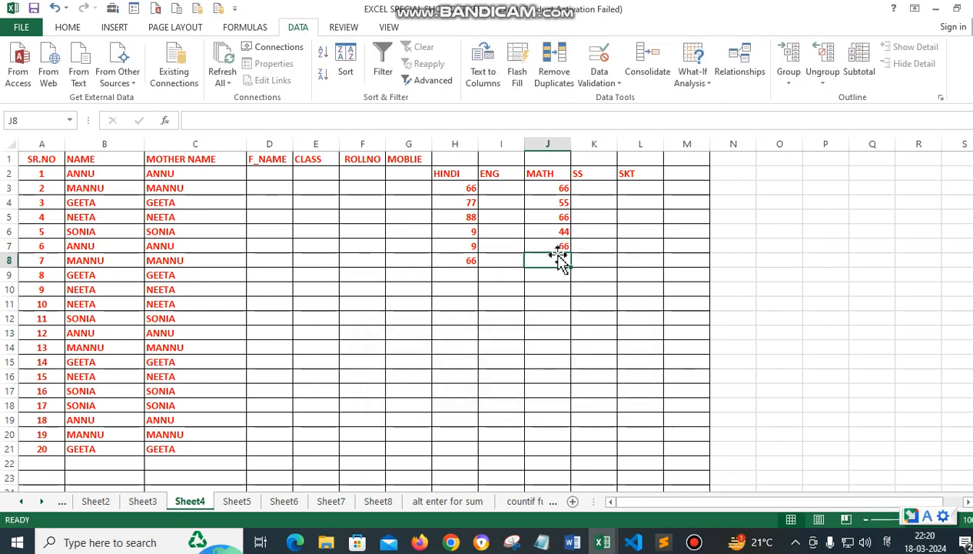
# Step: Try entering 543634 under MATH in cell J8, decline to continue with it, and enter 44 instead
pyautogui.write('543634')
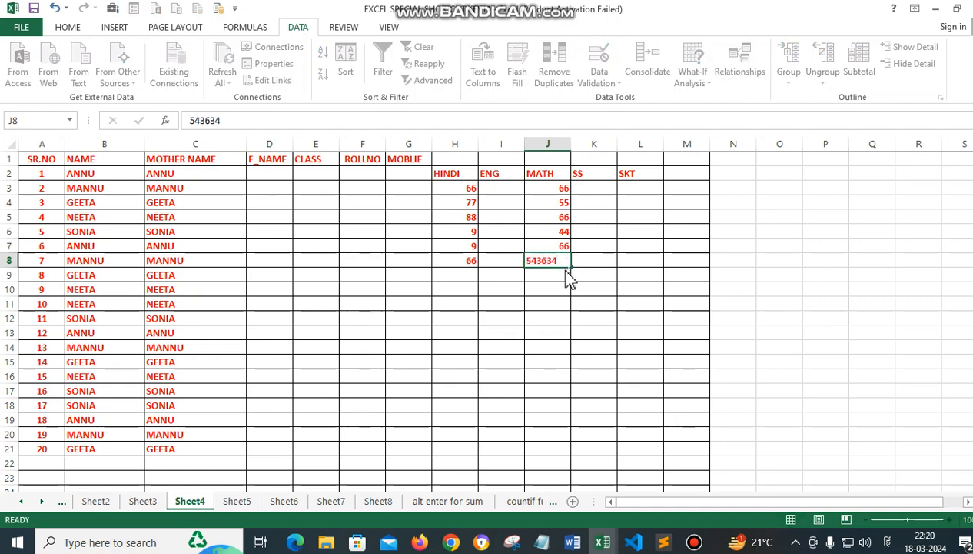
pyautogui.press('Return')
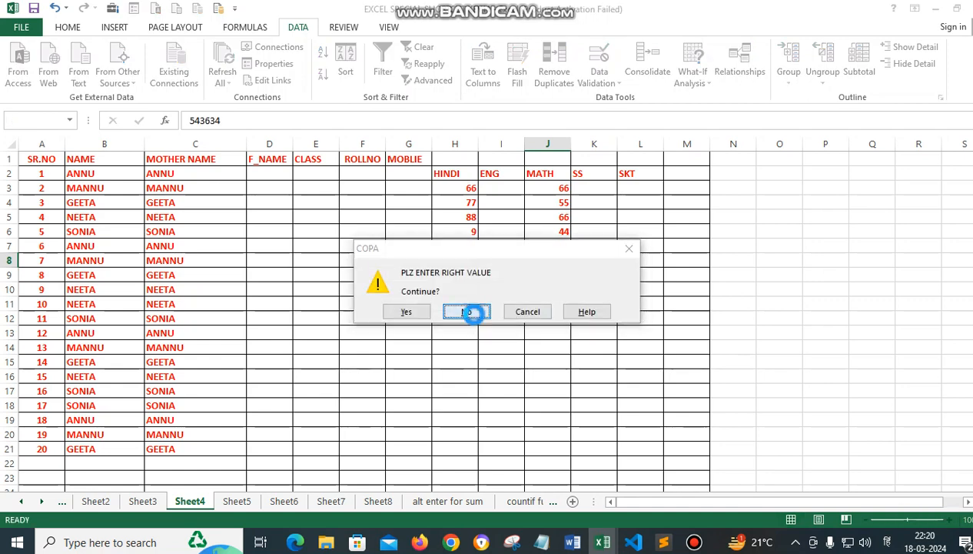
pyautogui.click(470, 313)
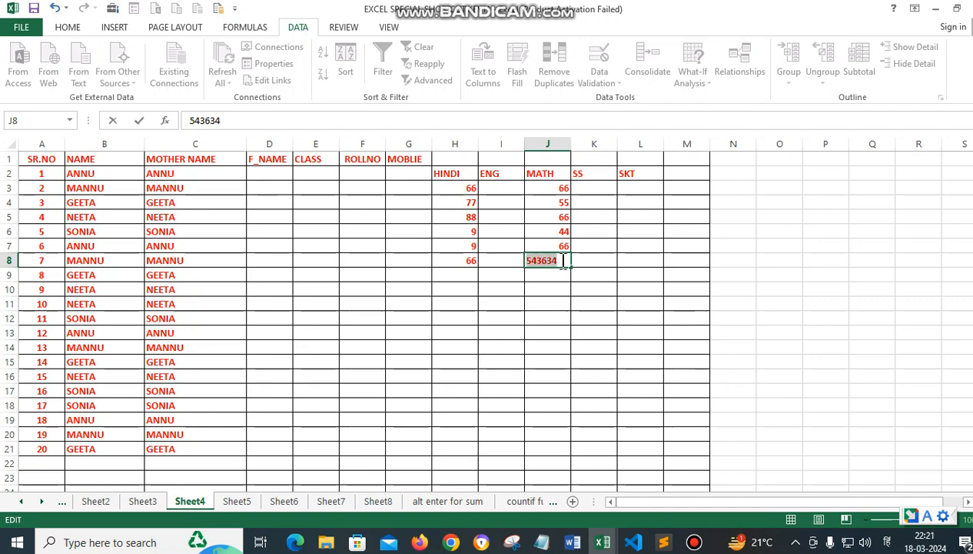
pyautogui.write('44')
pyautogui.press('Return')
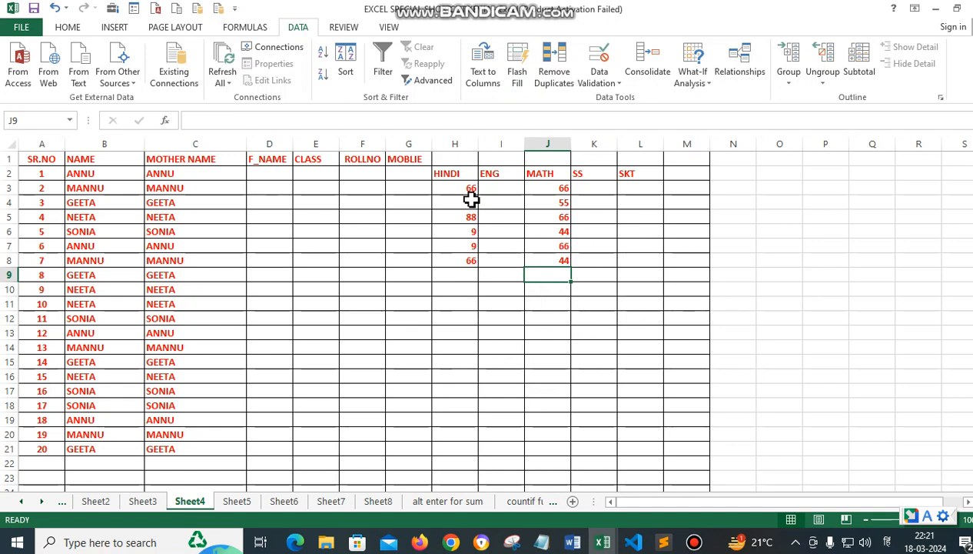
# Step: Center the contents of the marks columns H through L horizontally
pyautogui.moveTo(463, 144); pyautogui.dragTo(660, 136)
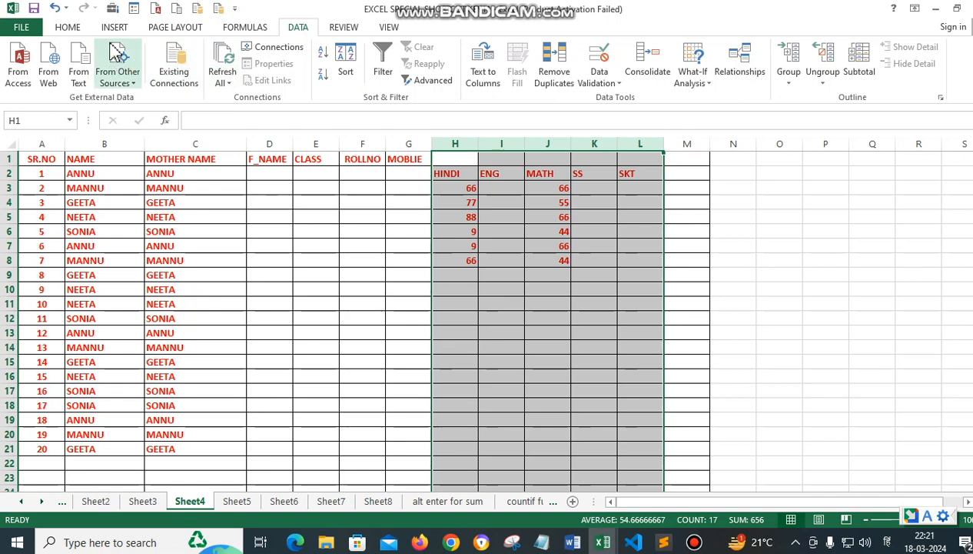
pyautogui.click(77, 27)
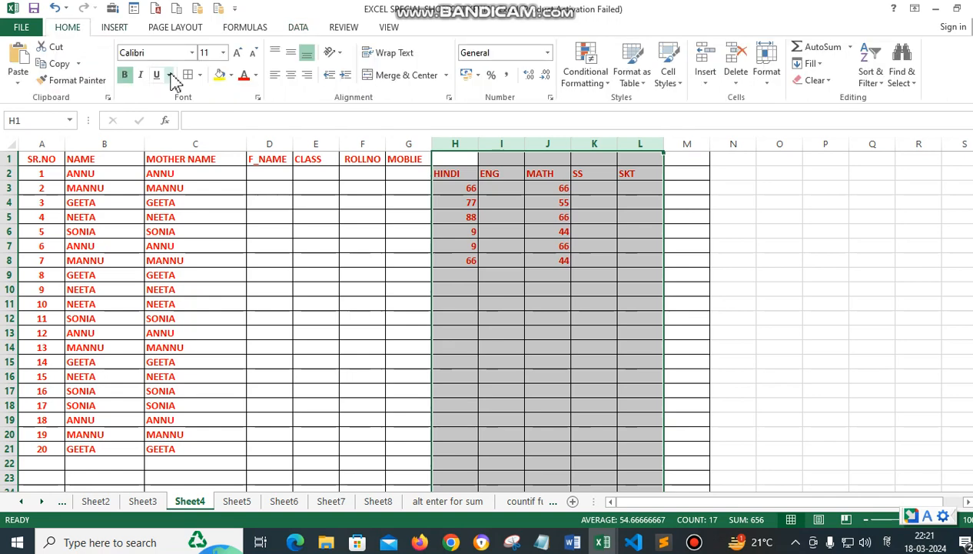
pyautogui.click(292, 75)
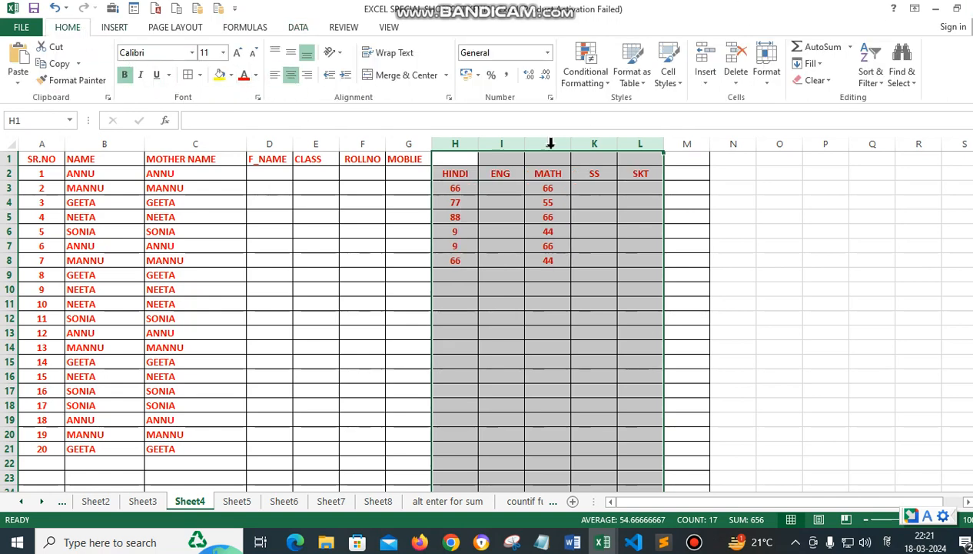
# Step: Enter the sample text "JDFJ FKEFK KE HFLK EFLKEJFL KELFLWFELKJLKJ L LK F KJ" in cell N1
pyautogui.click(297, 30)
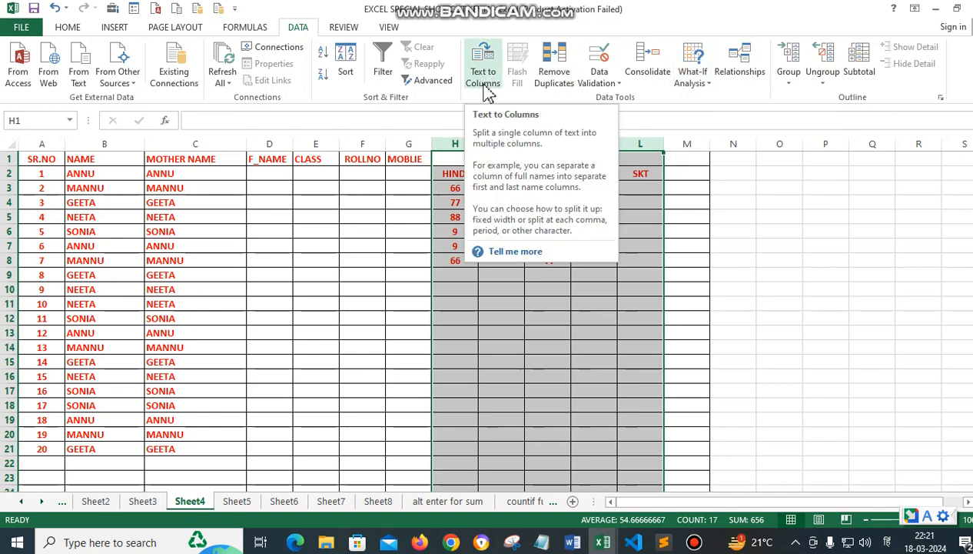
pyautogui.click(759, 232)
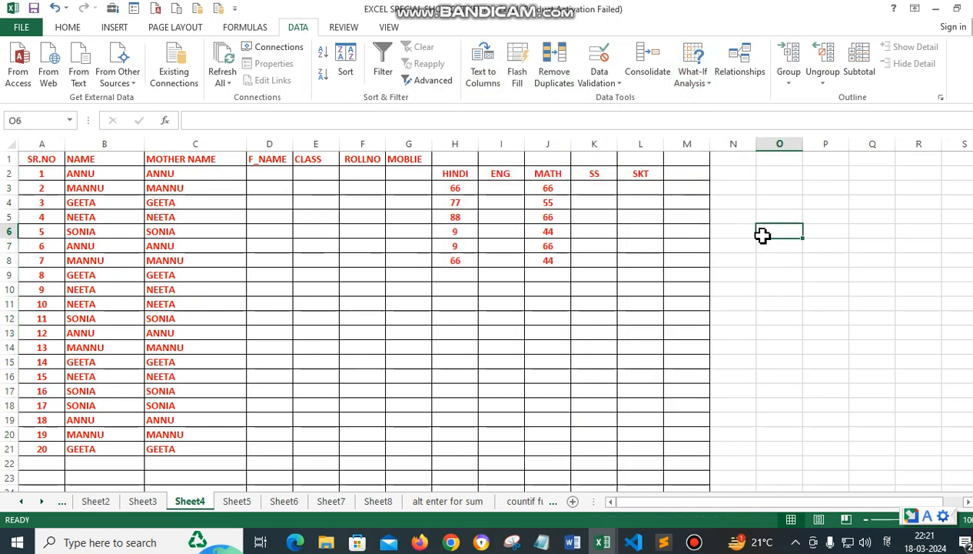
pyautogui.click(733, 160)
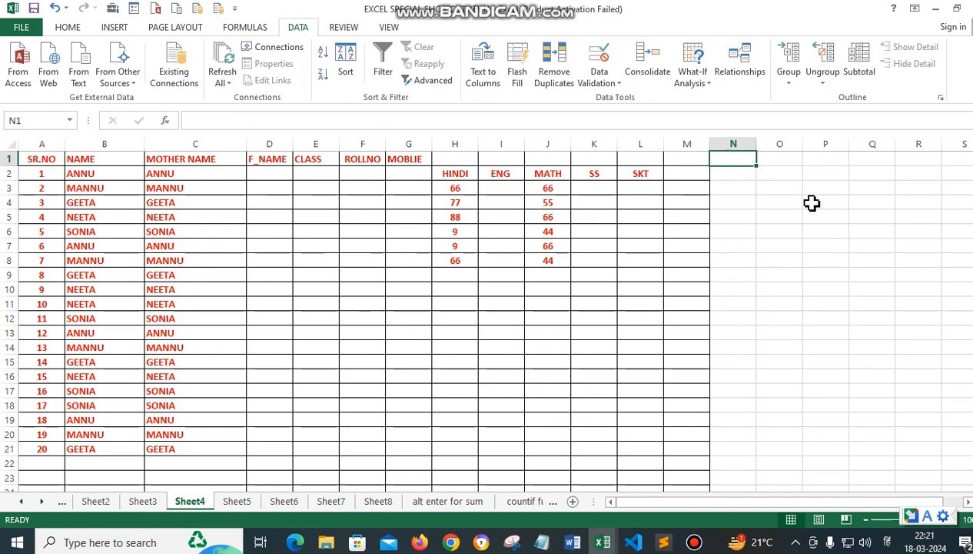
pyautogui.write('JDFJ FKEFK  KE  HFL')
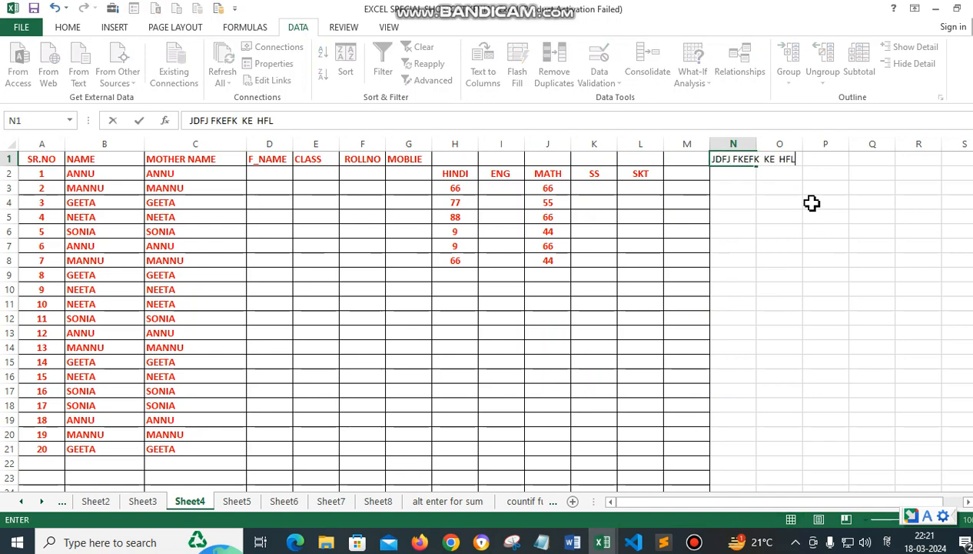
pyautogui.write('K EFLKEJFL KELFLWFELKJLKJ L')
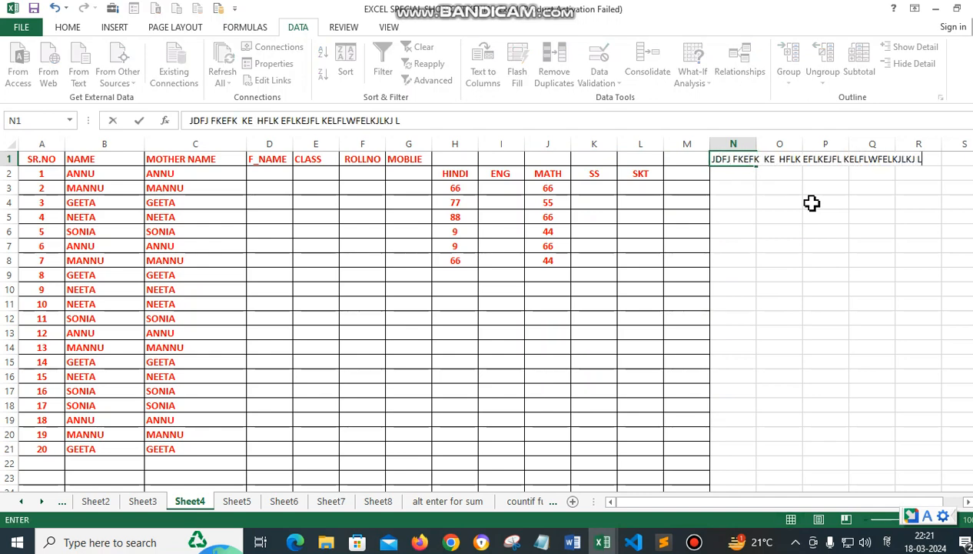
pyautogui.write(' LK F KJ')
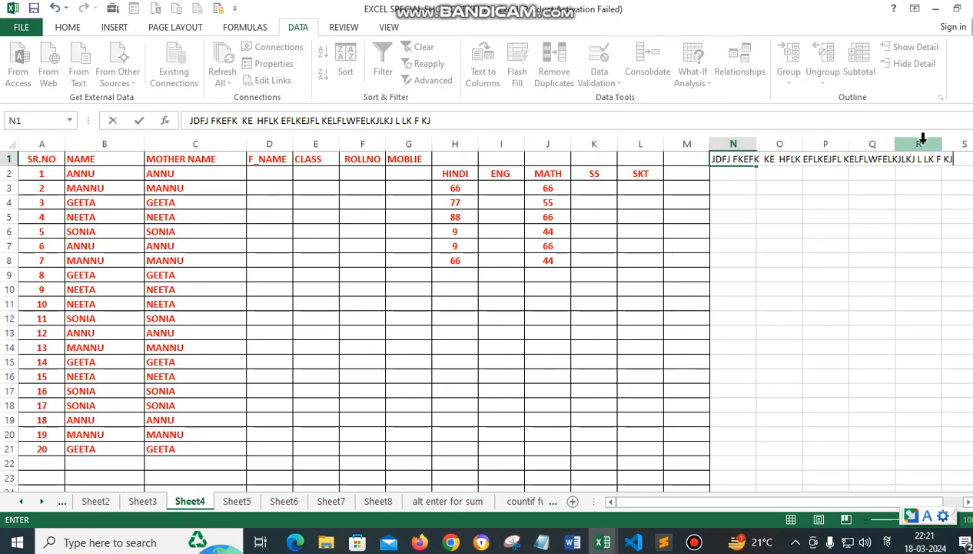
pyautogui.click(731, 146)
pyautogui.click(732, 159)
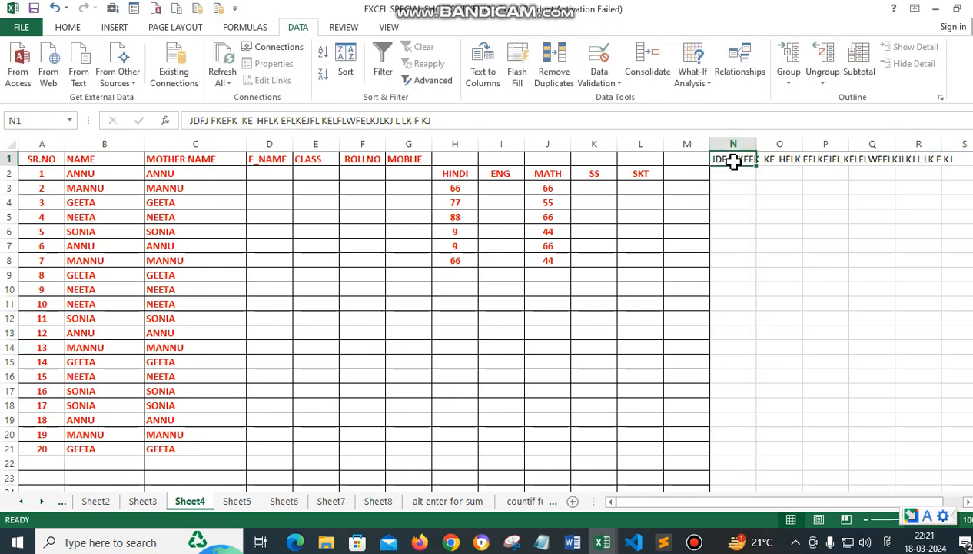
# Step: Enter GHFDHFHF, H, KH and KJHKJ in cells O1 through R1, beside the long sample text
pyautogui.click(791, 160)
pyautogui.write('GHFDHFHF')
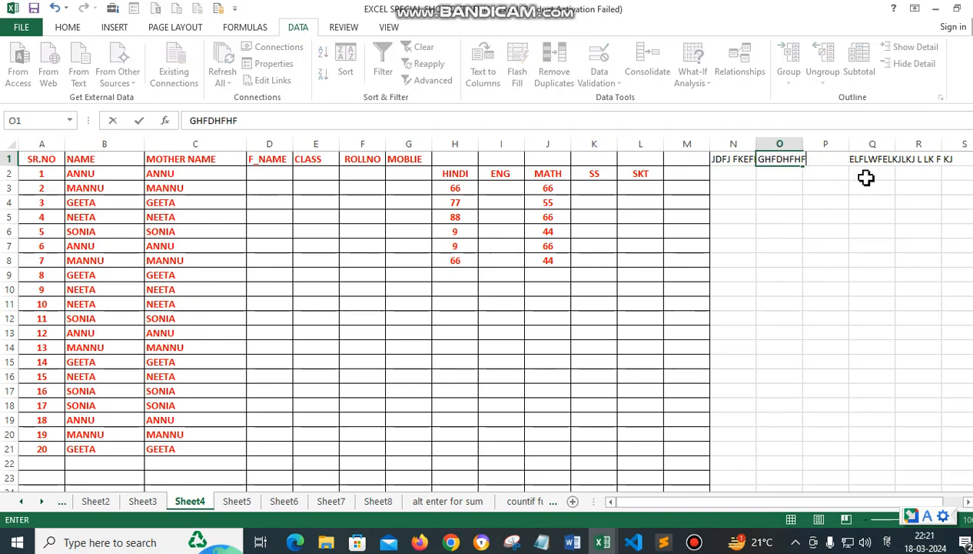
pyautogui.press('Tab')
pyautogui.write('H')
pyautogui.press('Tab')
pyautogui.write('KH')
pyautogui.press('Tab')
pyautogui.write('KJHKJ')
pyautogui.press('Tab')
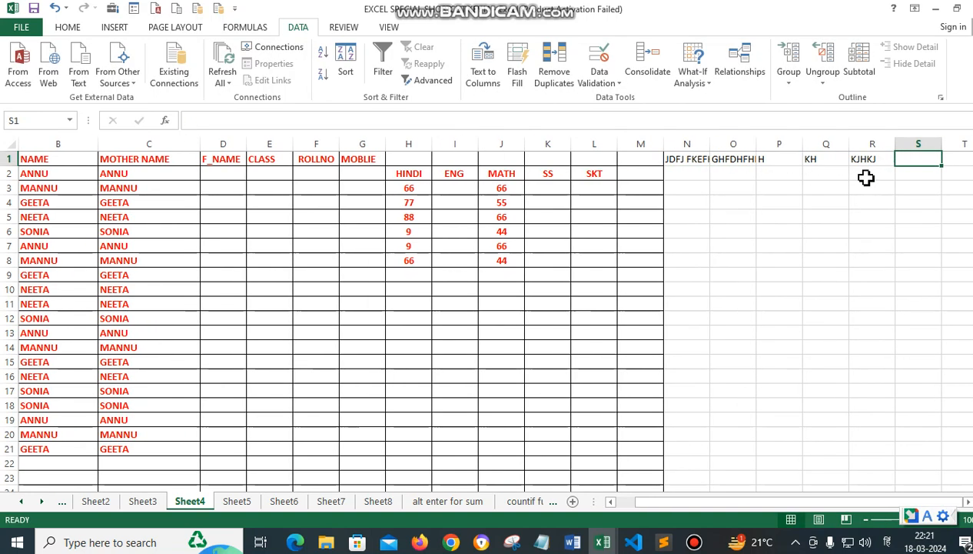
# Step: Apply Wrap Text to column N, and undo the wrapping
pyautogui.click(733, 231)
pyautogui.click(691, 162)
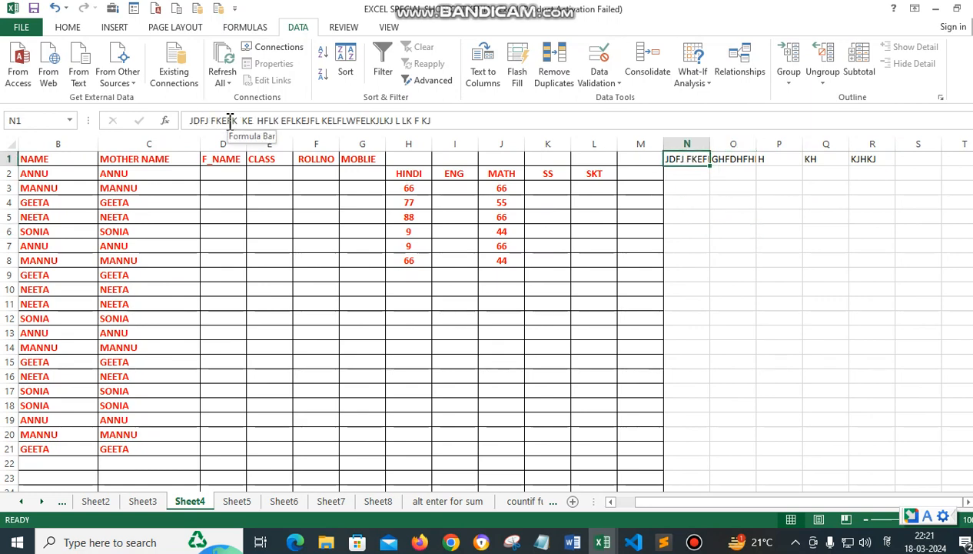
pyautogui.click(686, 142)
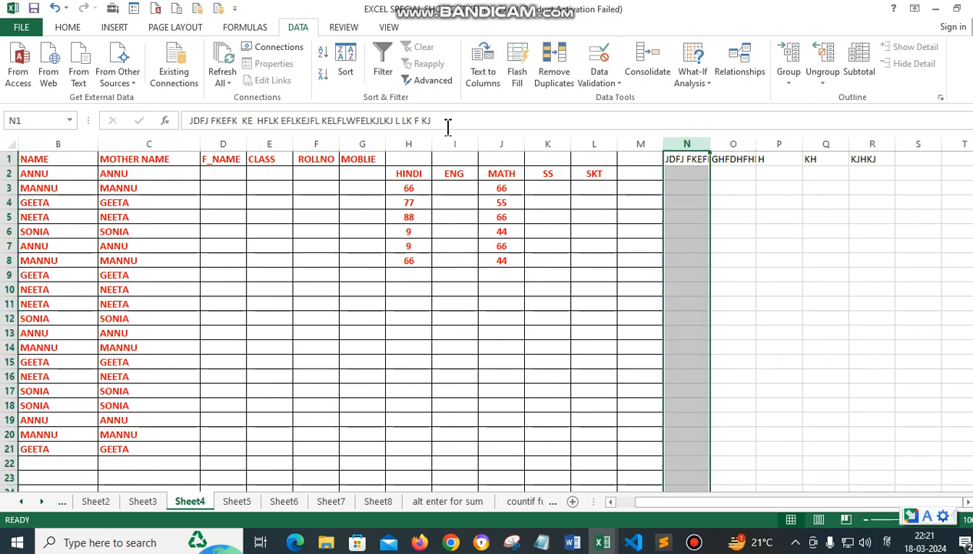
pyautogui.click(73, 27)
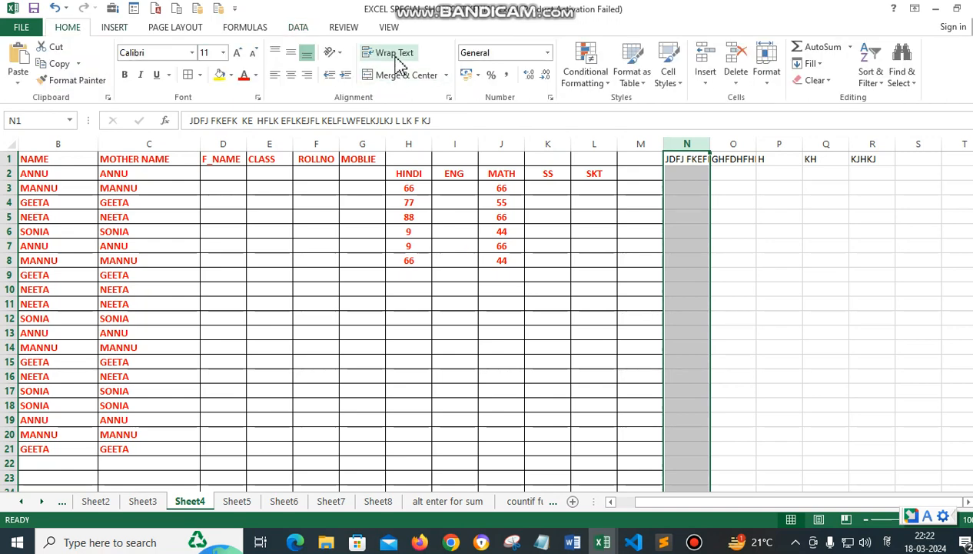
pyautogui.click(390, 52)
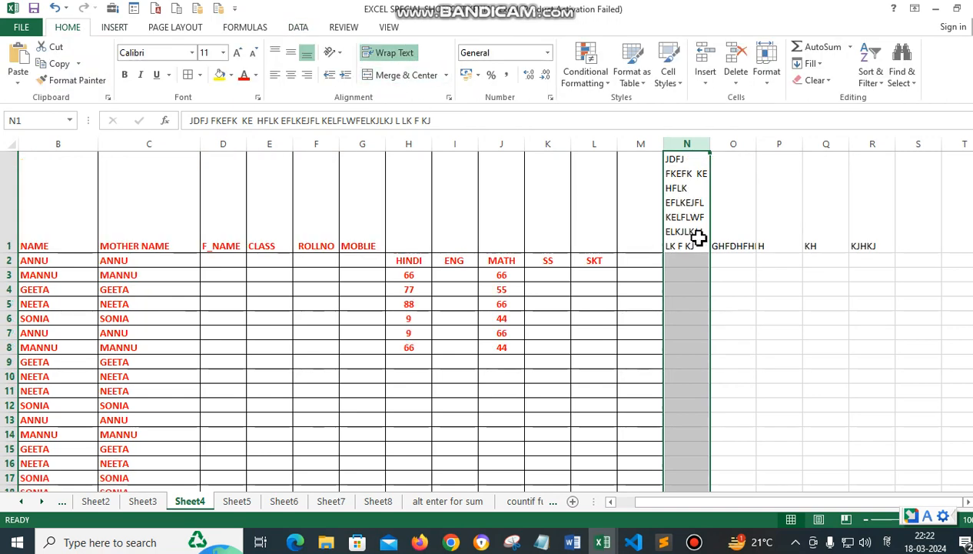
pyautogui.hotkey('ctrl', 'z')
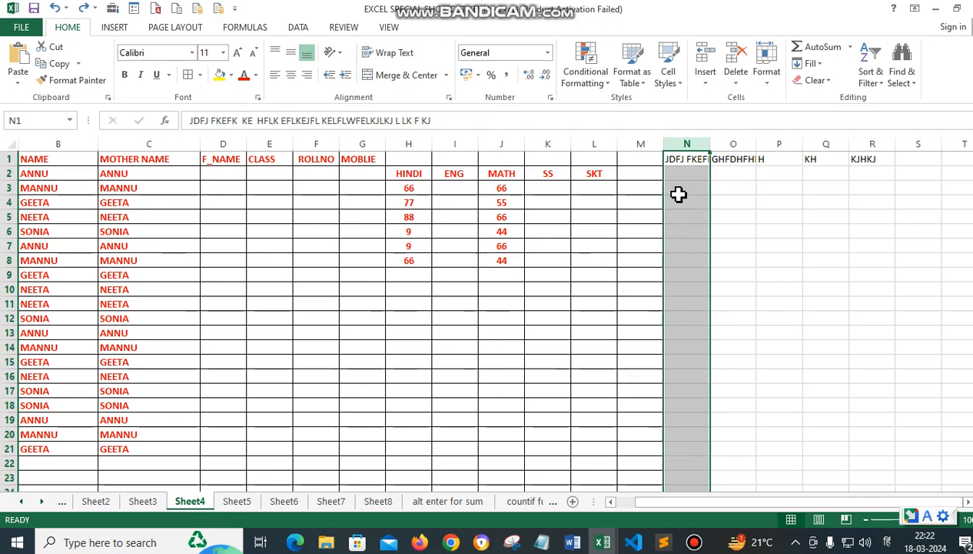
# Step: AutoFit column N to its text, and narrow it to about twice the width of column O
pyautogui.doubleClick(709, 144)
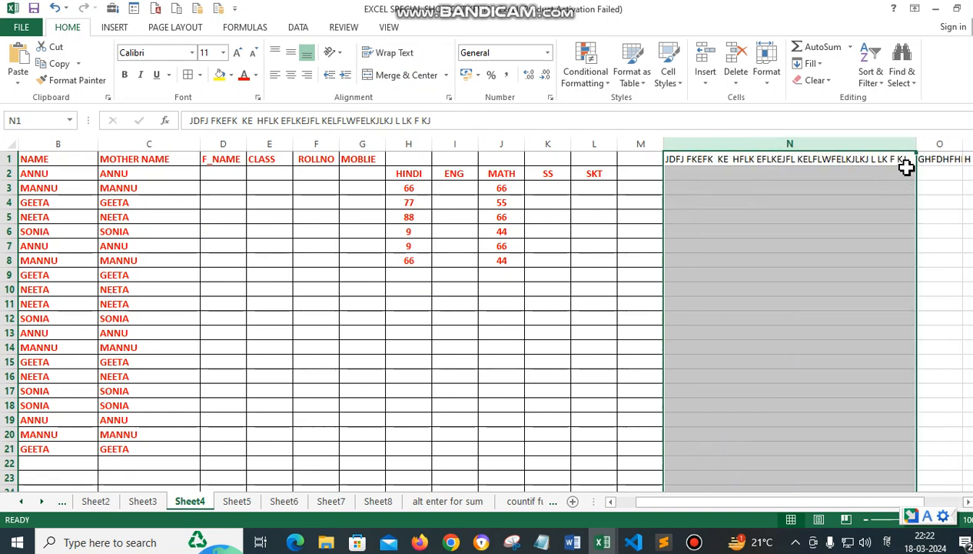
pyautogui.moveTo(916, 143); pyautogui.dragTo(766, 144)
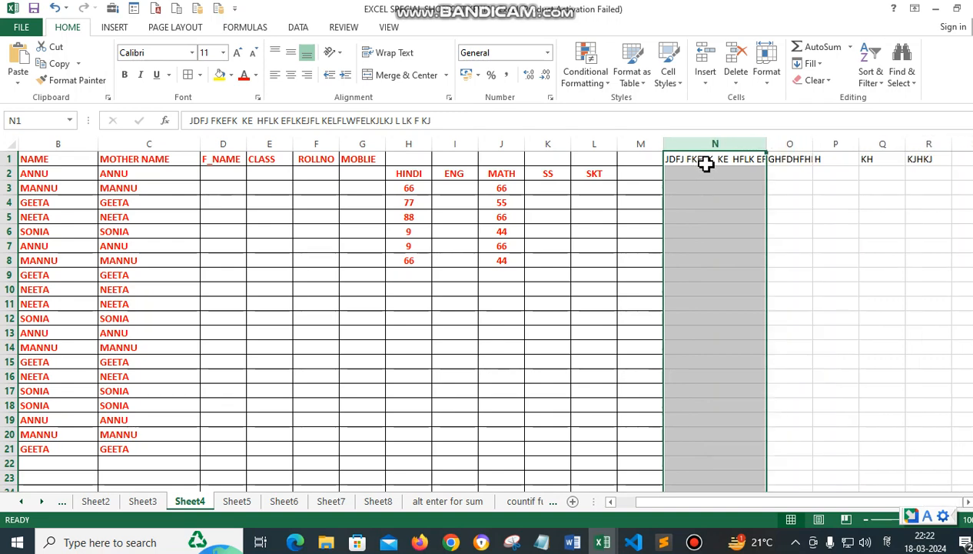
pyautogui.click(705, 163)
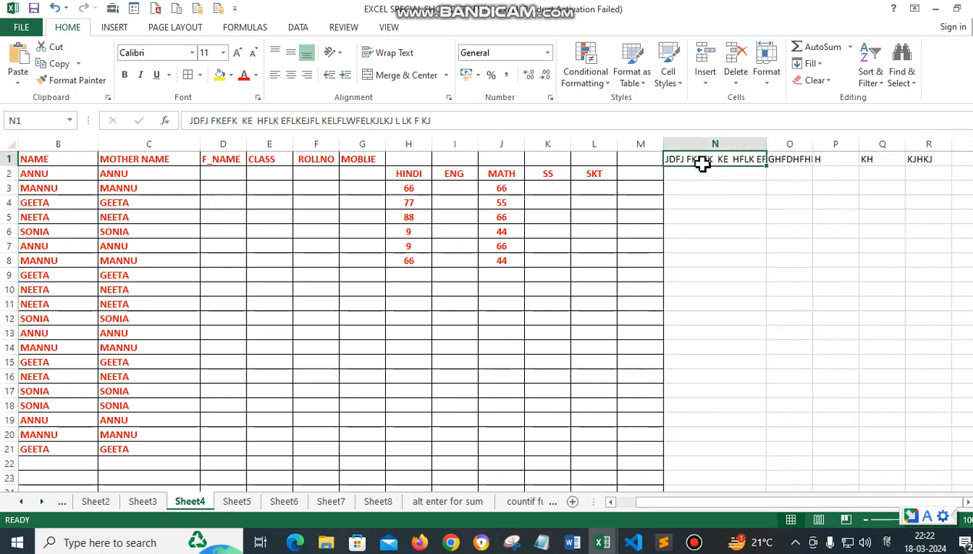
# Step: Clear the sample entries from cells O1 through R1
pyautogui.moveTo(782, 158); pyautogui.dragTo(927, 159)
pyautogui.press('Delete')
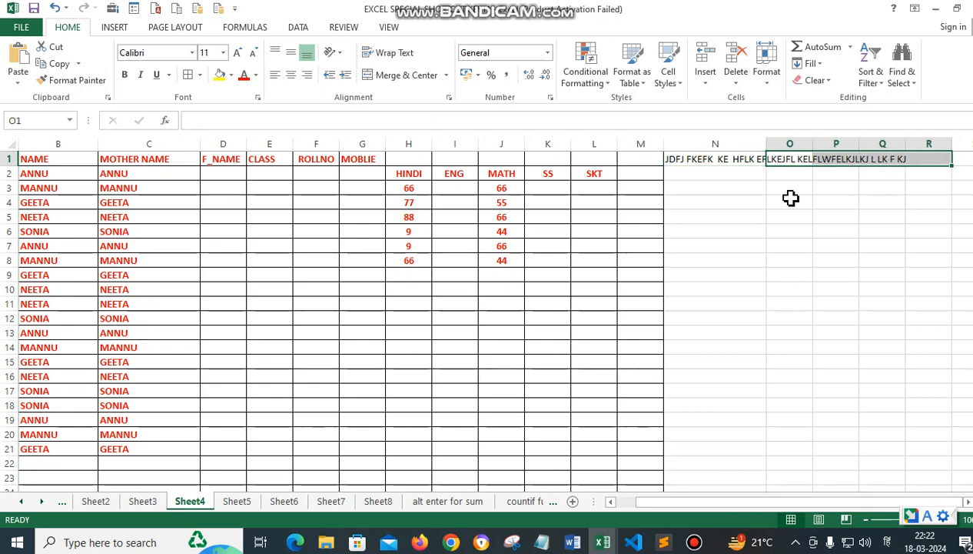
pyautogui.click(740, 227)
# Step: Split the long text in cell N1 into columns with Text to Columns, using Fixed width and the suggested breaks
pyautogui.click(677, 159)
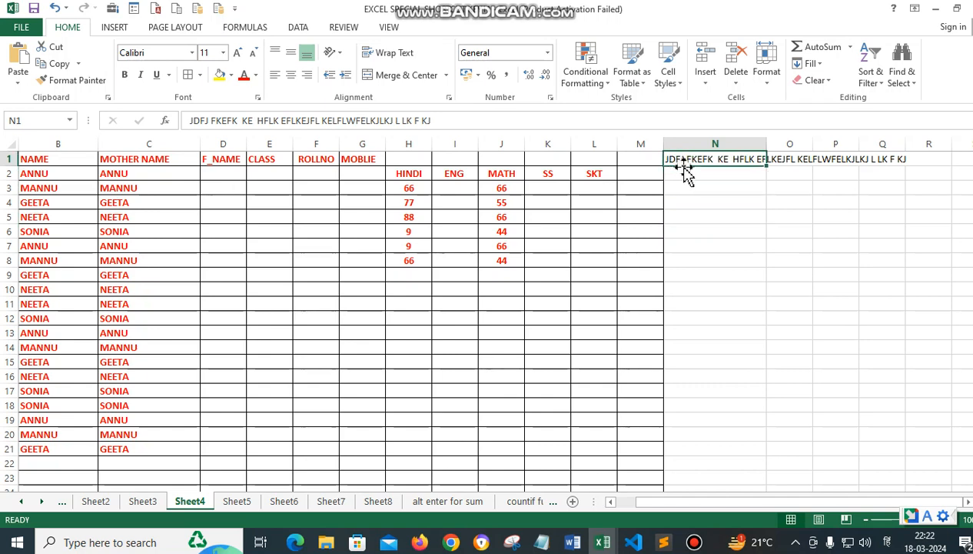
pyautogui.click(300, 30)
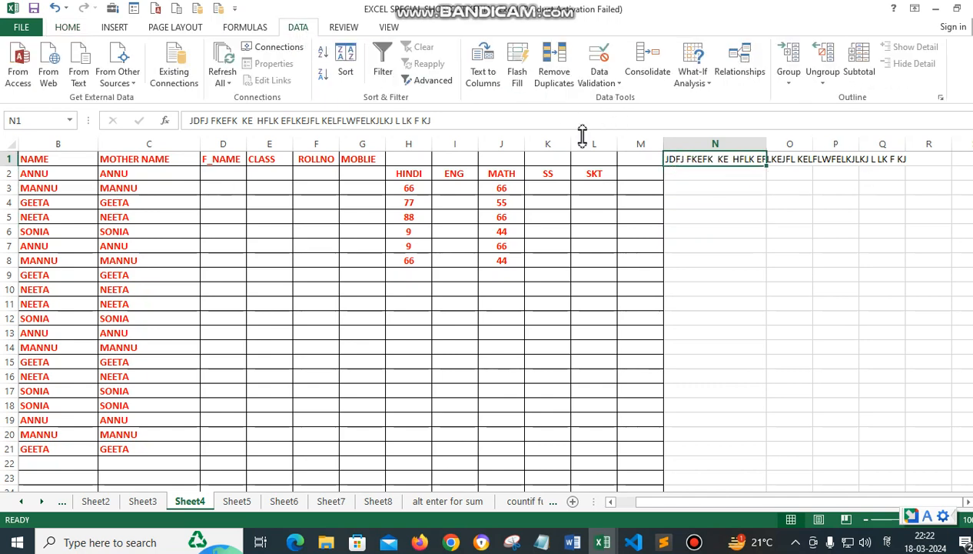
pyautogui.click(492, 91)
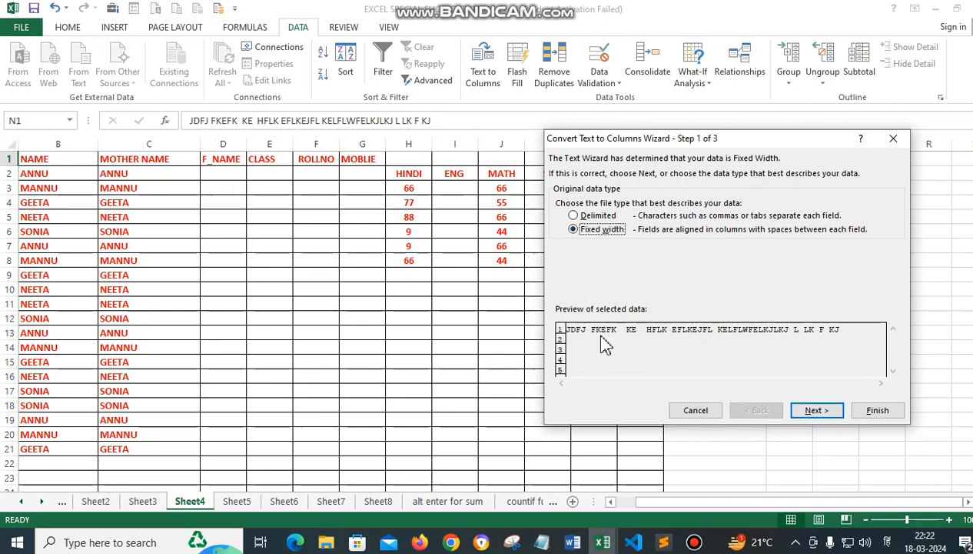
pyautogui.click(813, 411)
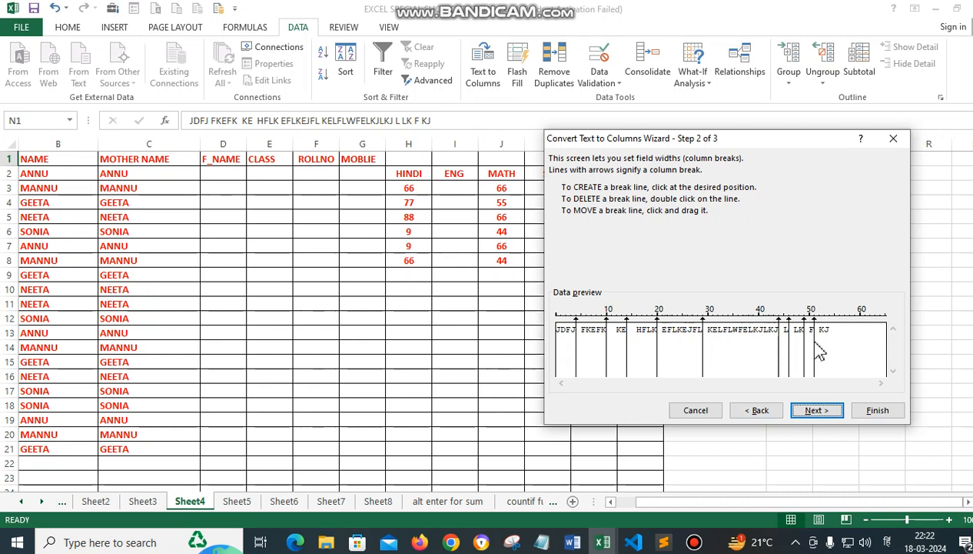
pyautogui.click(828, 416)
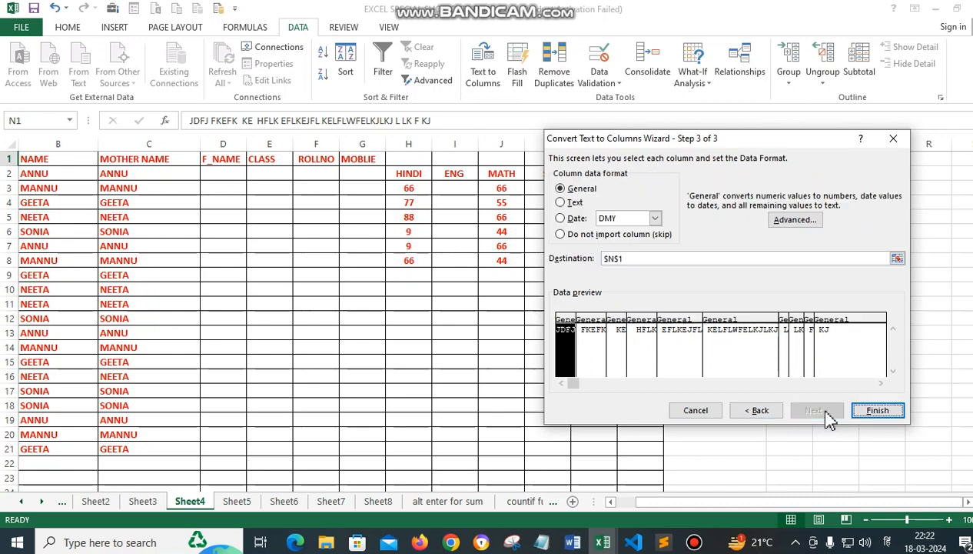
pyautogui.click(871, 413)
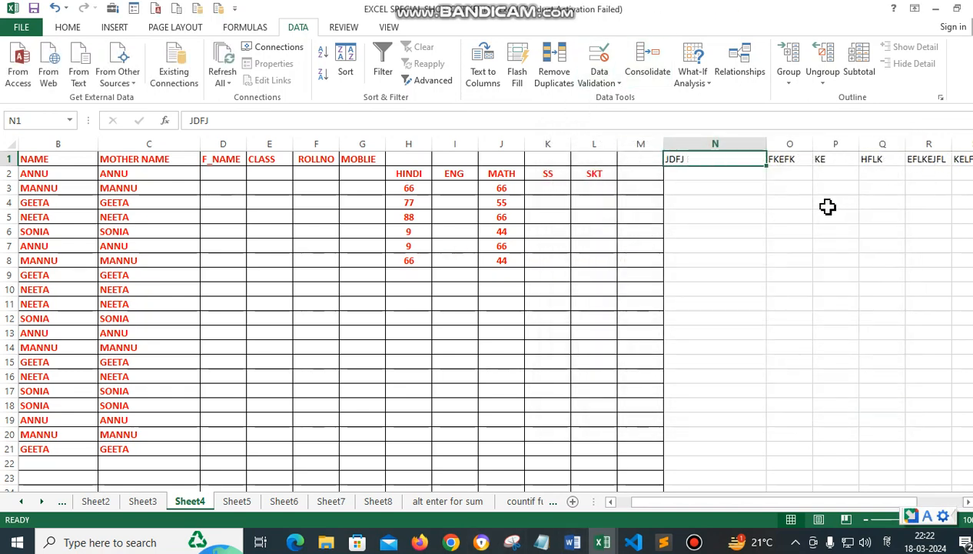
# Step: Enter four sample first names separated by commas, without spaces, in cell N3
pyautogui.click(711, 186)
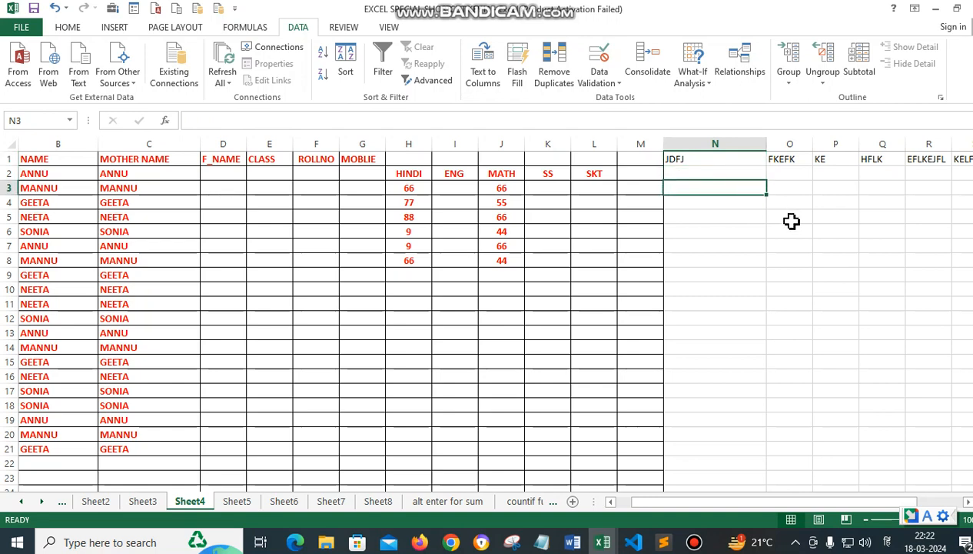
pyautogui.write('RAM,')
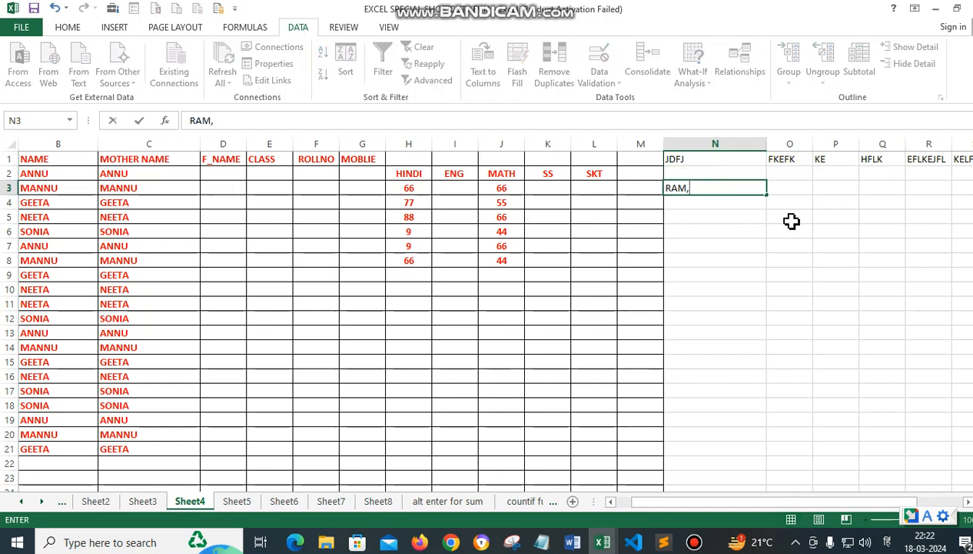
pyautogui.write('SHYAM,GEETA,ME')
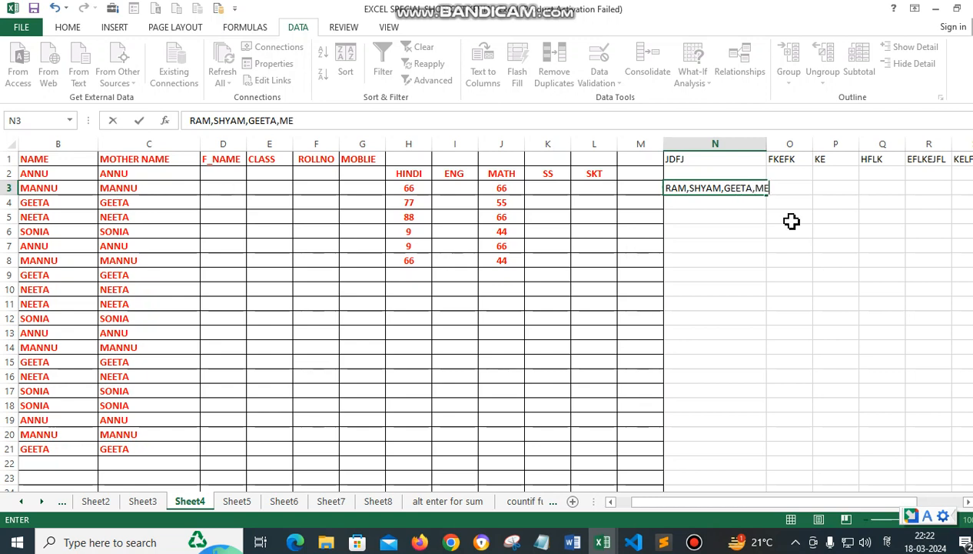
pyautogui.write('ENA')
pyautogui.click(711, 319)
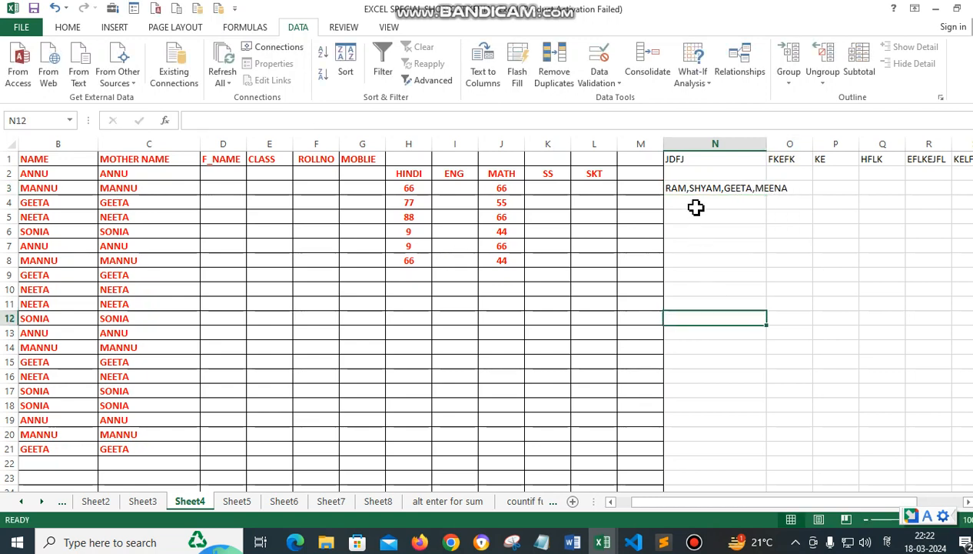
# Step: Split cell N3 into columns with Text to Columns, using Delimited with Comma as the only delimiter
pyautogui.click(711, 189)
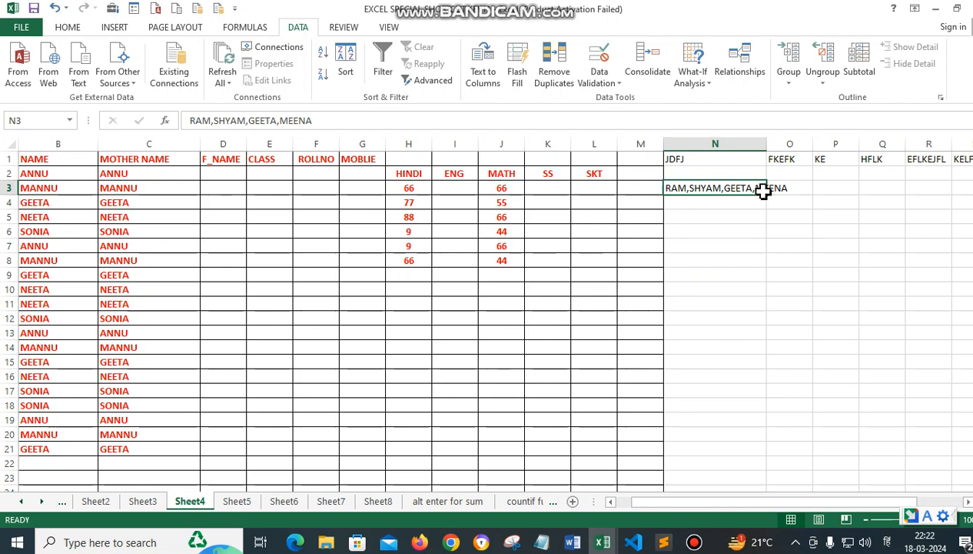
pyautogui.click(483, 73)
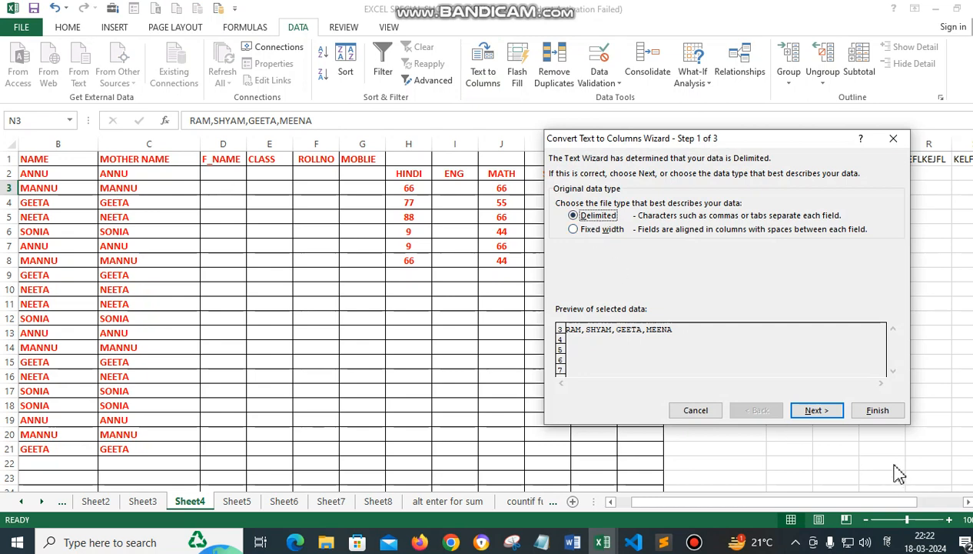
pyautogui.click(813, 412)
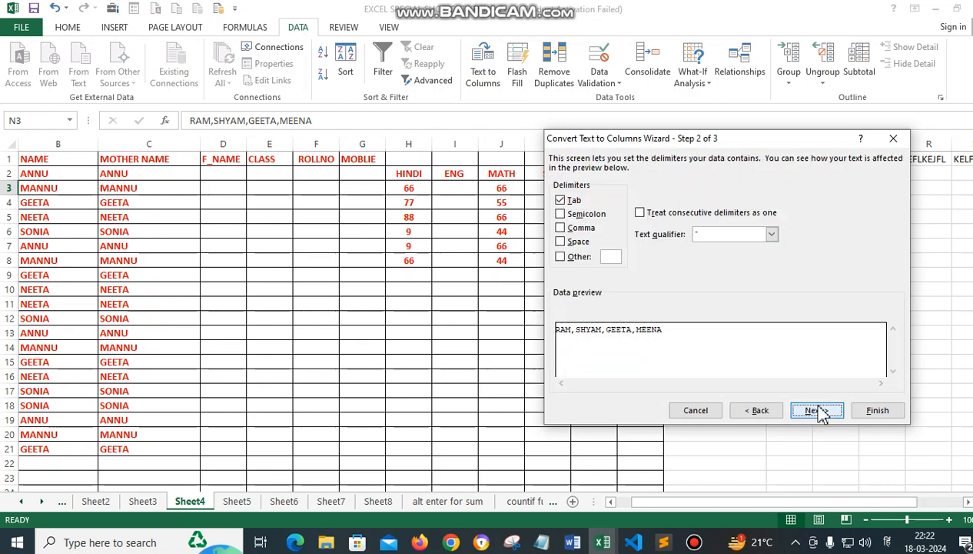
pyautogui.click(561, 228)
pyautogui.click(561, 200)
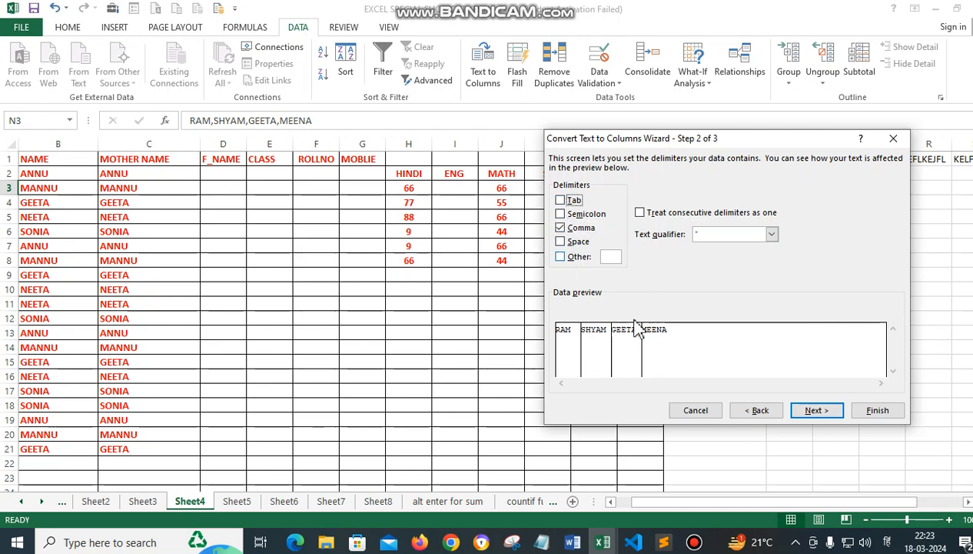
pyautogui.click(821, 414)
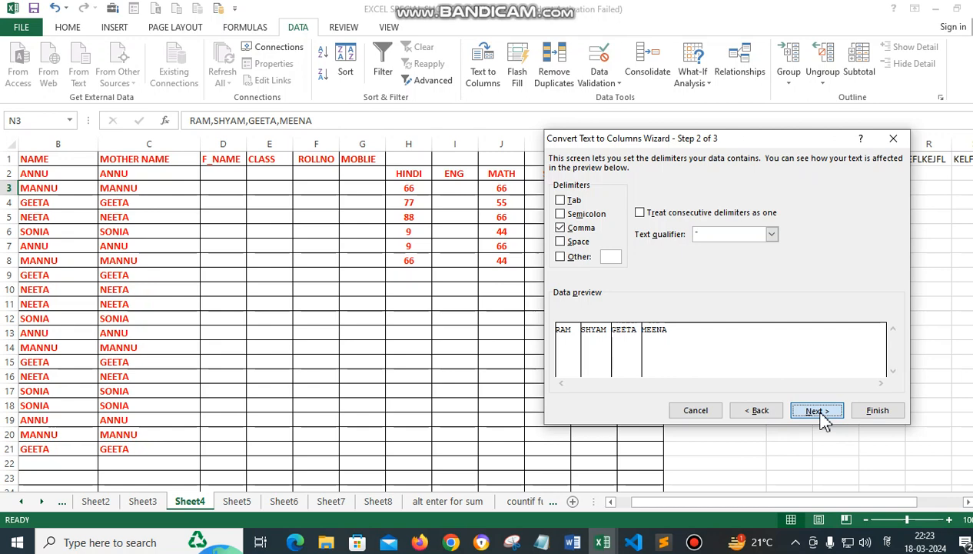
pyautogui.click(880, 414)
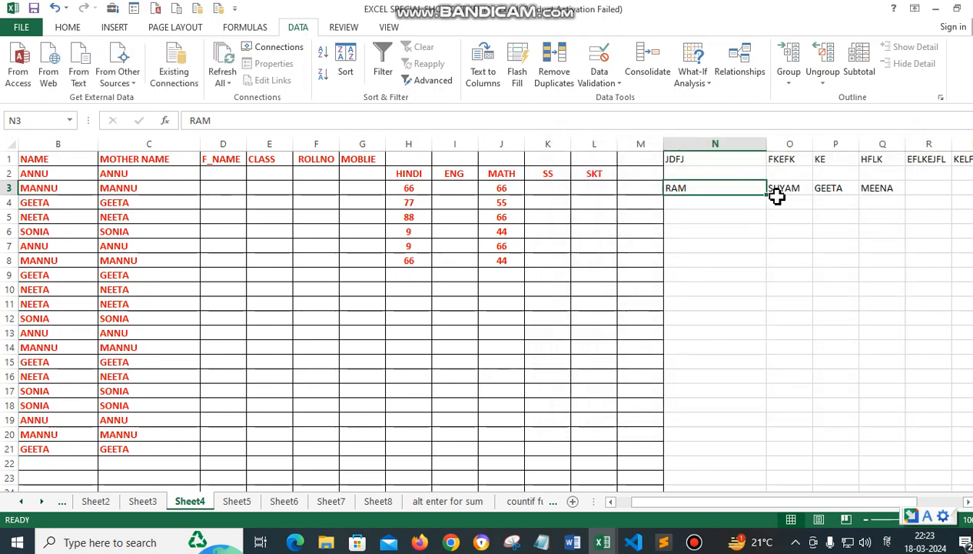
# Step: Enter four sample words separated by spaces in cell N4
pyautogui.click(701, 203)
pyautogui.write('RAM MEENA TANI')
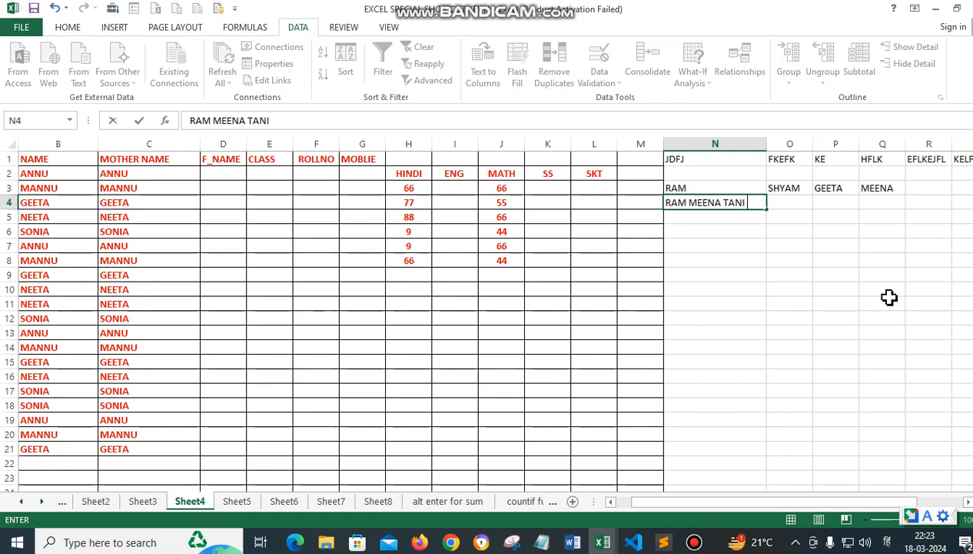
pyautogui.write('RE')
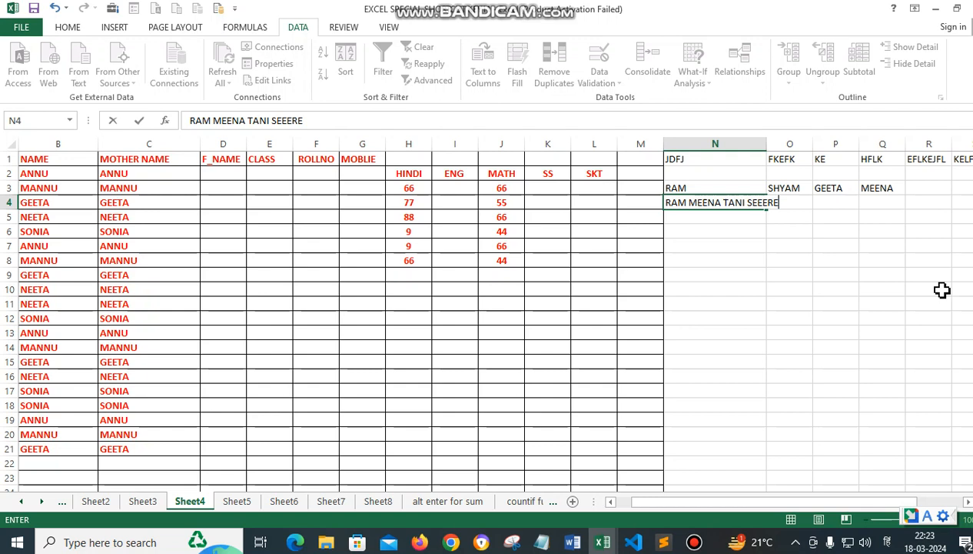
pyautogui.click(703, 246)
# Step: Open Text to Columns for cell N4 and preview the Fixed width column breaks, returning to the data type choice
pyautogui.click(703, 204)
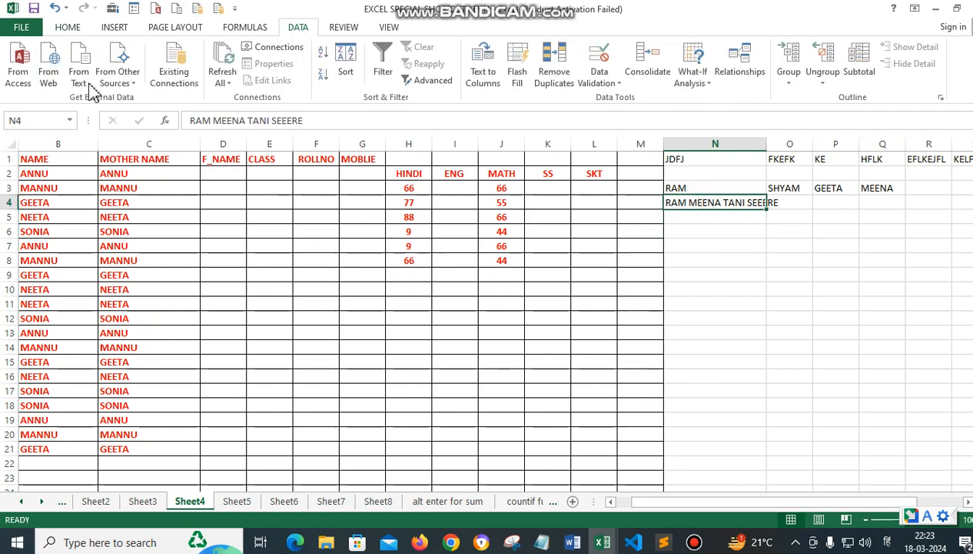
pyautogui.click(477, 86)
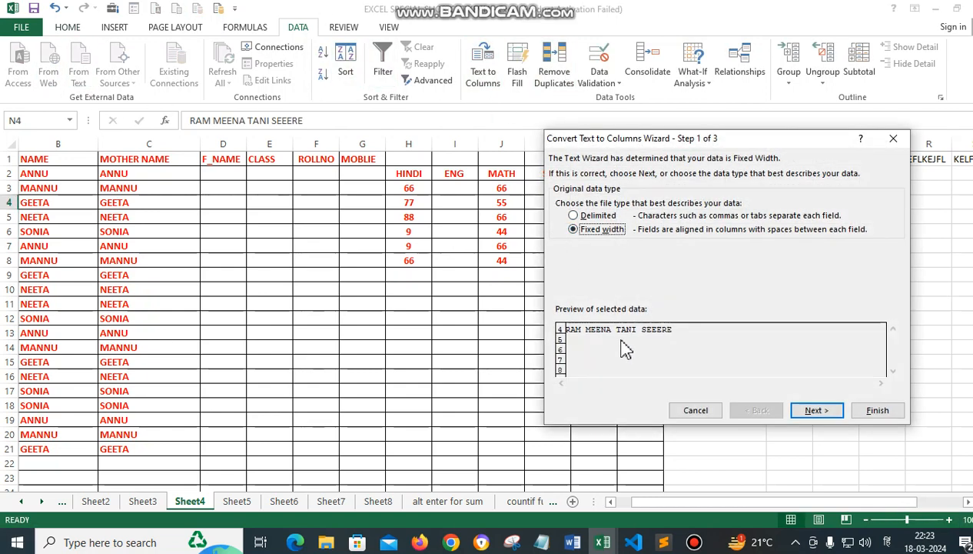
pyautogui.click(593, 217)
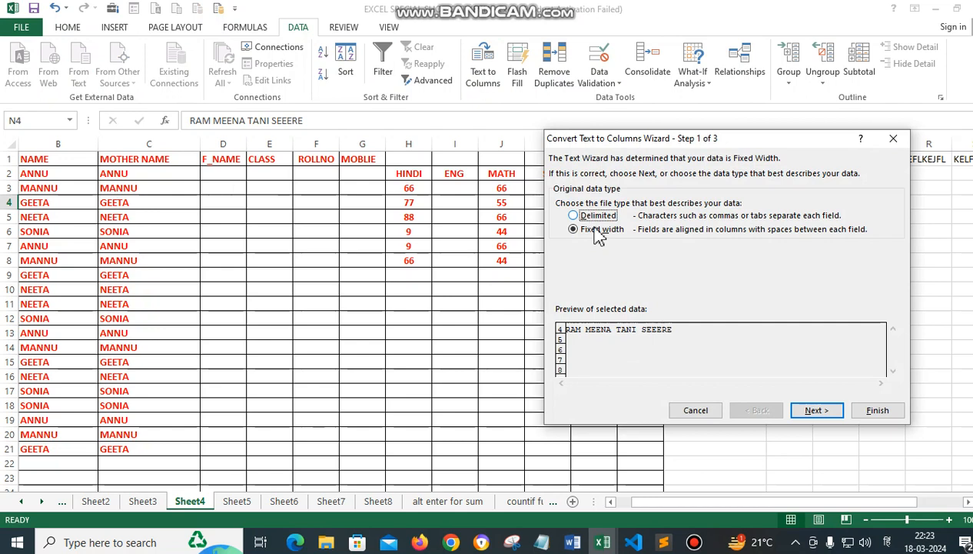
pyautogui.click(814, 412)
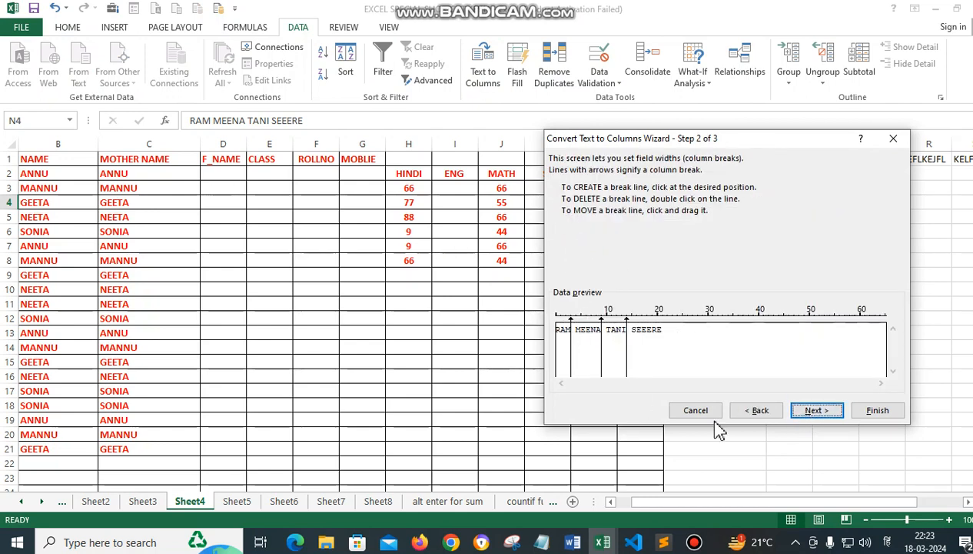
pyautogui.click(759, 411)
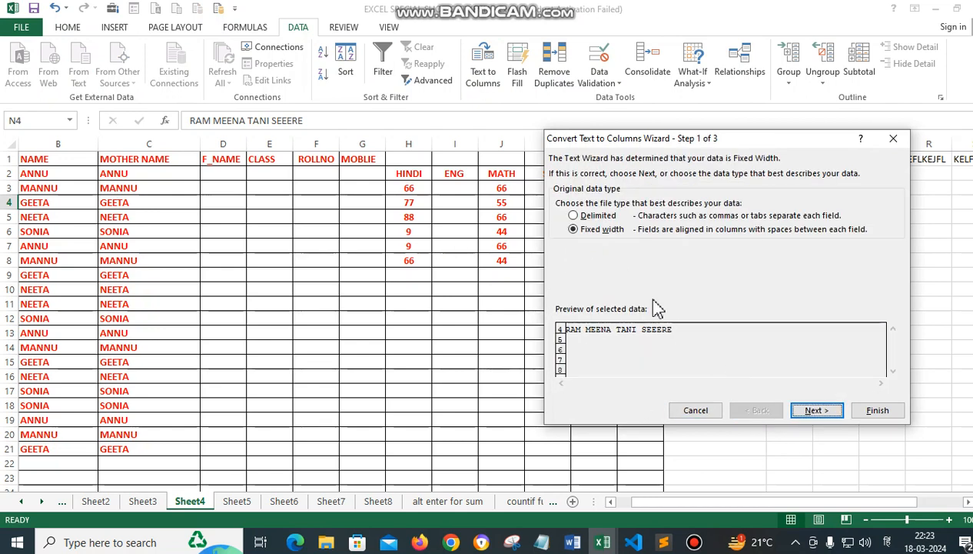
pyautogui.click(584, 217)
pyautogui.click(597, 231)
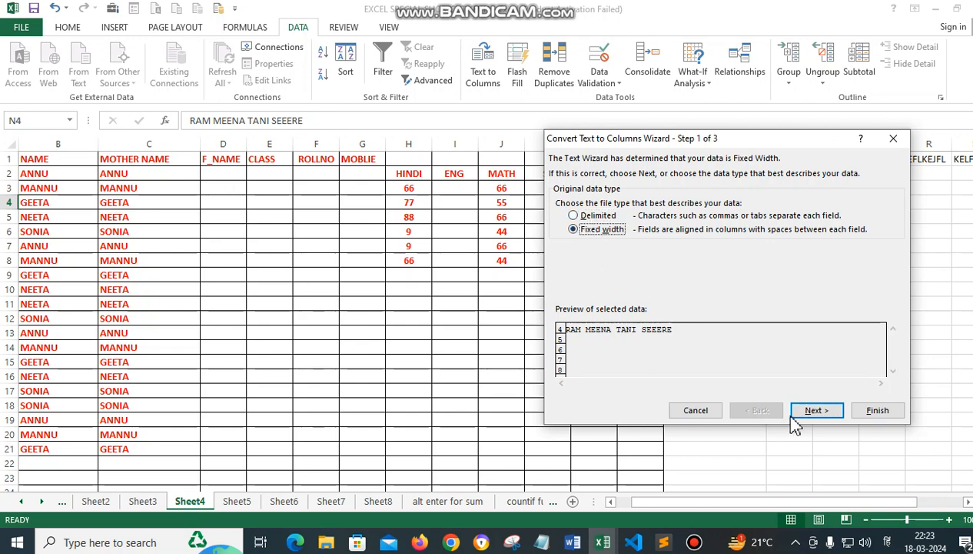
pyautogui.click(813, 411)
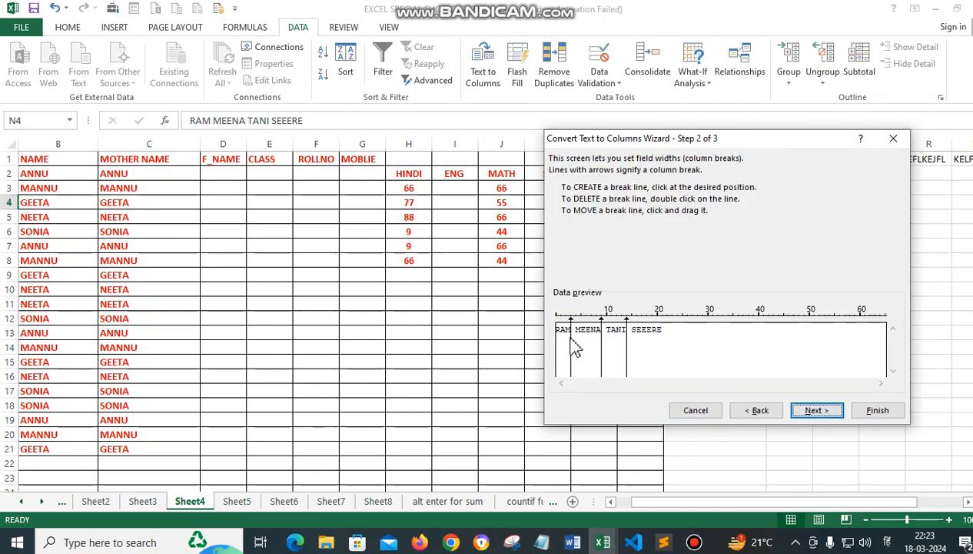
pyautogui.click(758, 413)
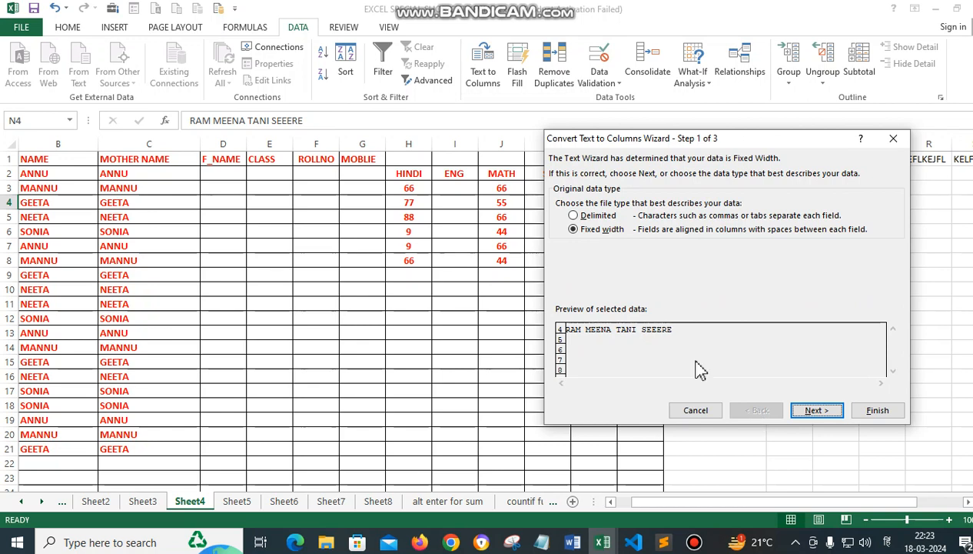
# Step: Split cell N4 as Delimited text with Space as the only delimiter, treating consecutive delimiters as one
pyautogui.click(604, 217)
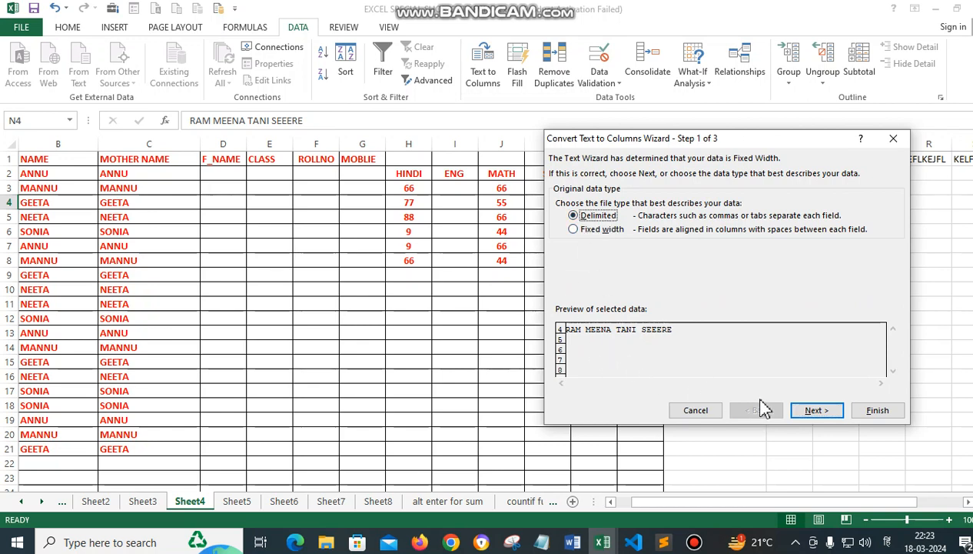
pyautogui.click(816, 412)
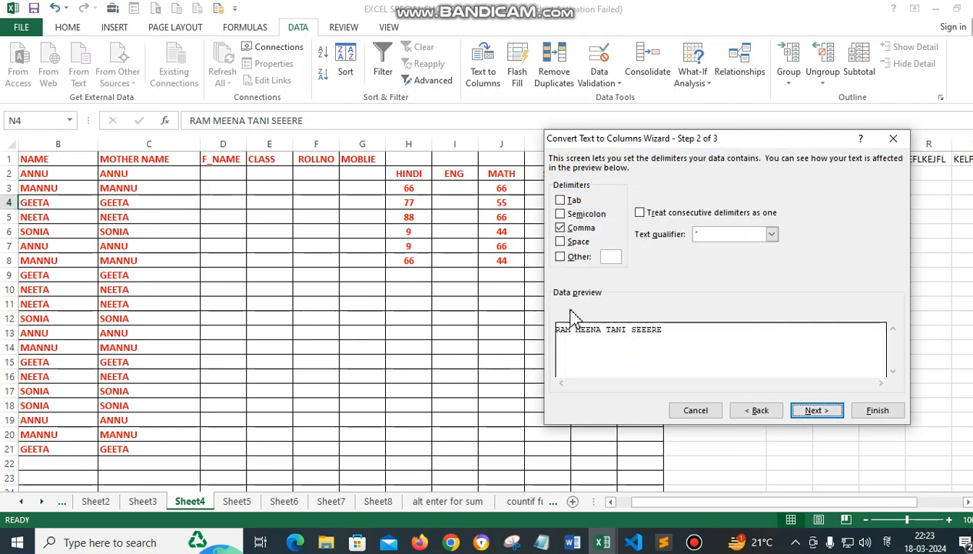
pyautogui.click(560, 228)
pyautogui.click(560, 242)
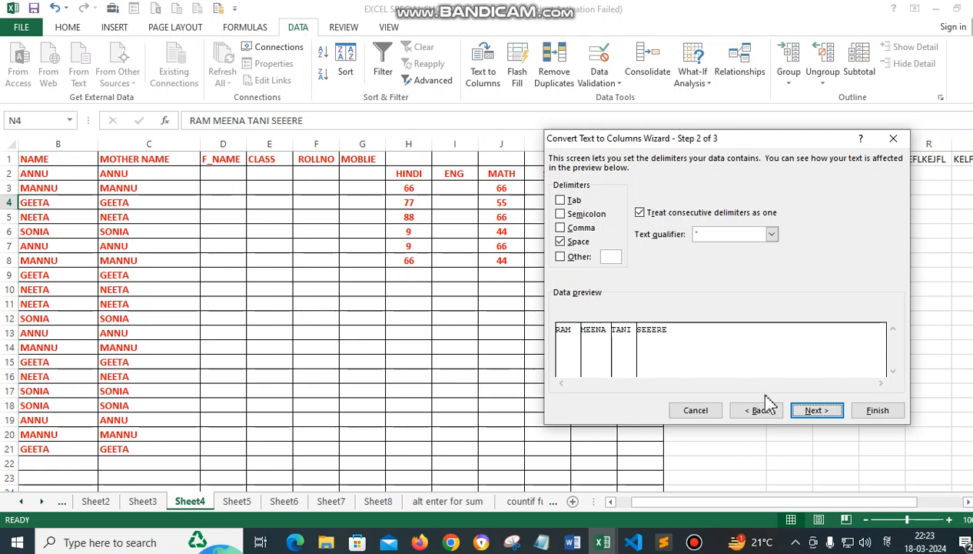
pyautogui.click(817, 409)
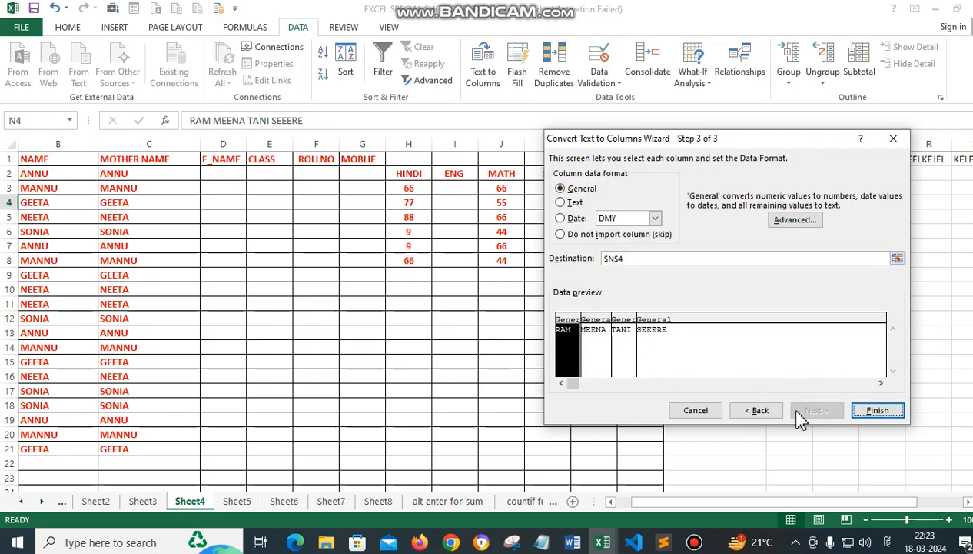
pyautogui.click(876, 411)
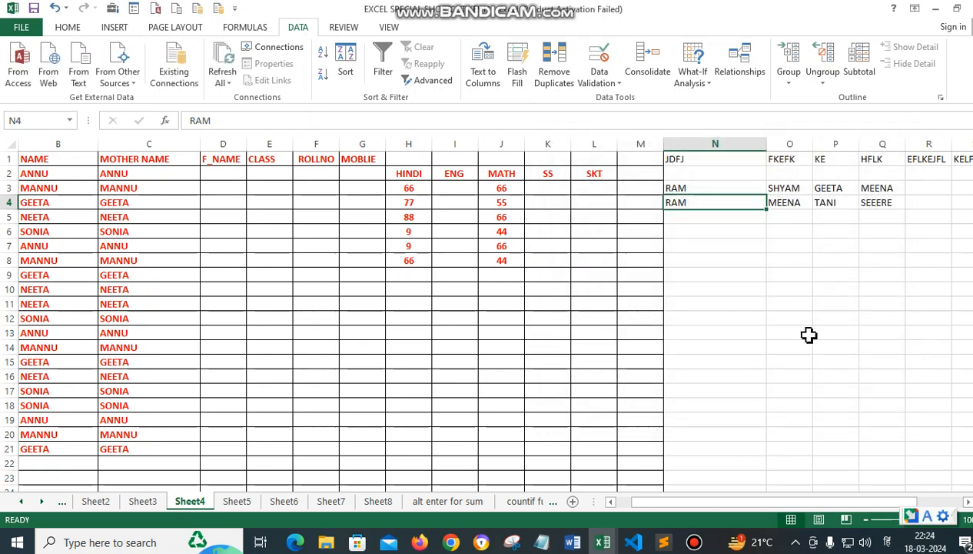
pyautogui.click(809, 334)
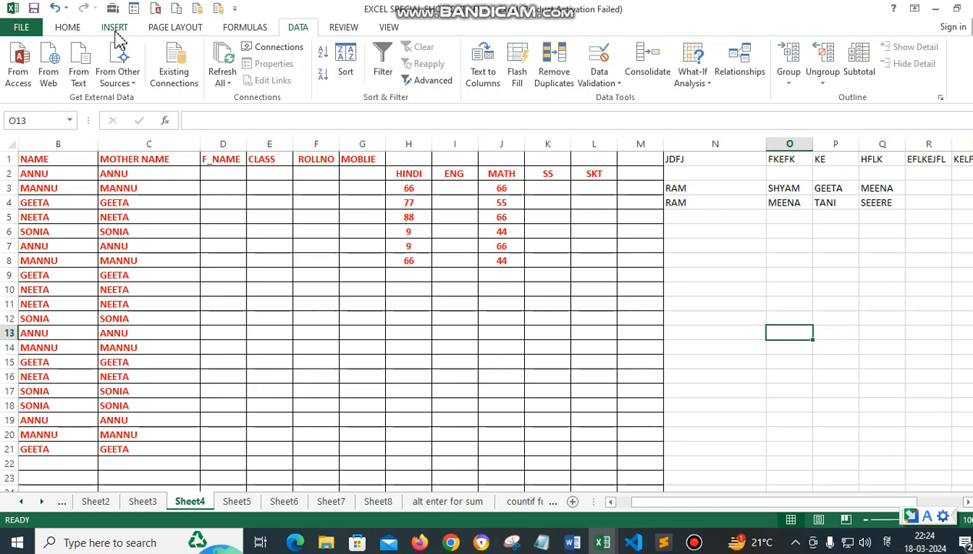
# Step: Copy the student marks table in range H1:L16 on Sheet3
pyautogui.click(626, 333)
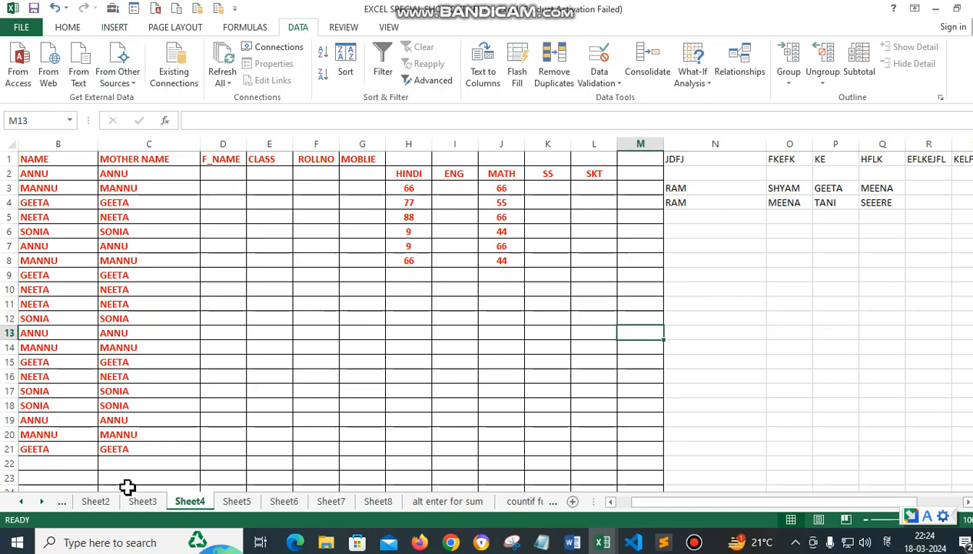
pyautogui.click(142, 500)
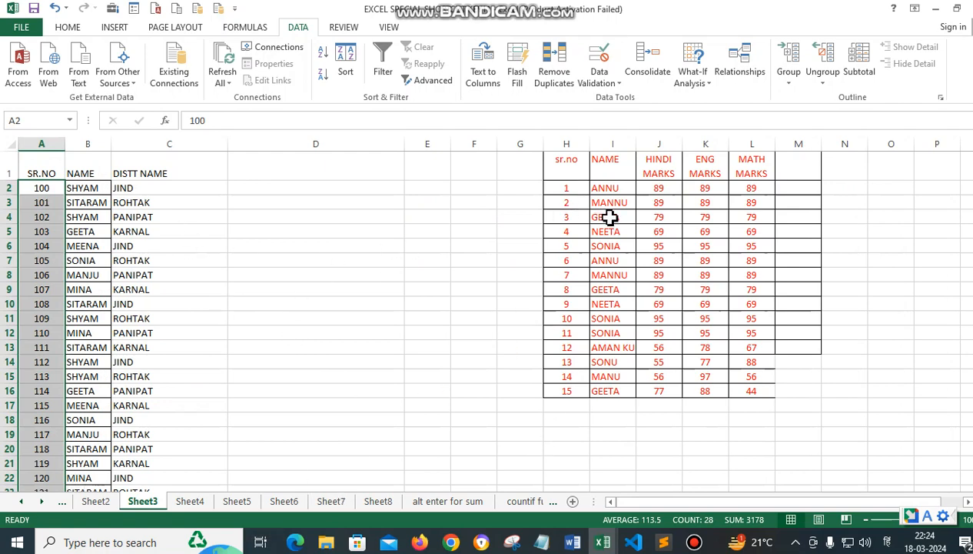
pyautogui.moveTo(567, 160); pyautogui.dragTo(764, 391)
pyautogui.hotkey('ctrl', 'c')
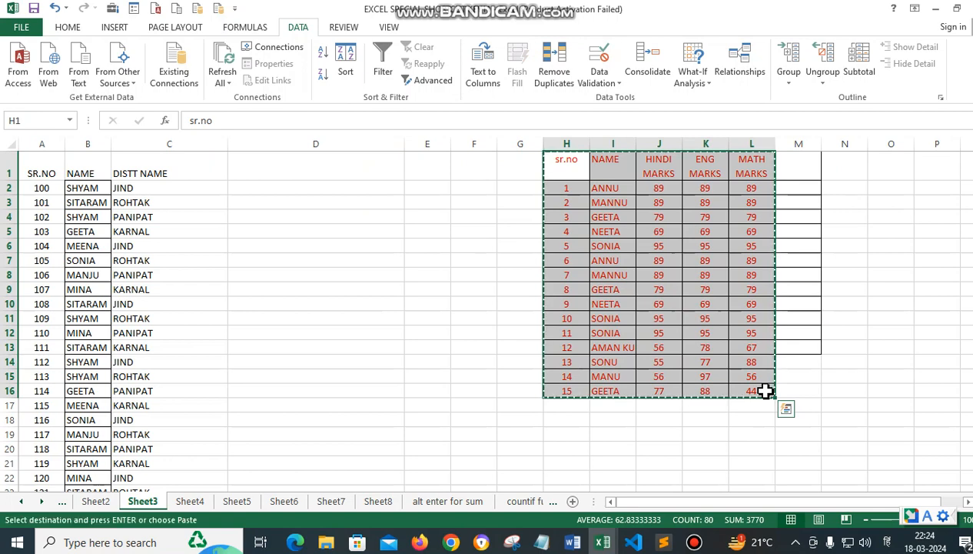
# Step: Paste the copied student marks table into the empty Sheet6, starting at cell A1
pyautogui.click(290, 504)
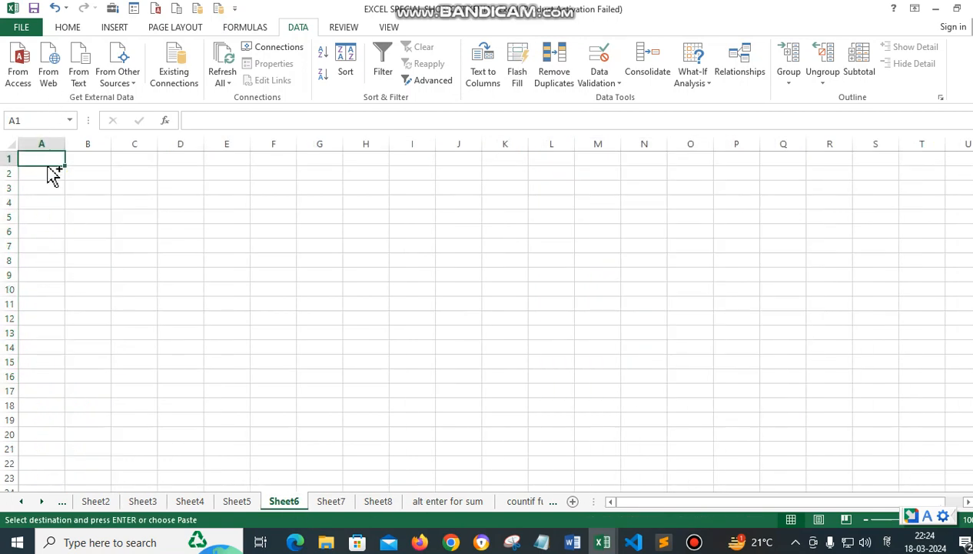
pyautogui.hotkey('ctrl', 'v')
pyautogui.click(350, 246)
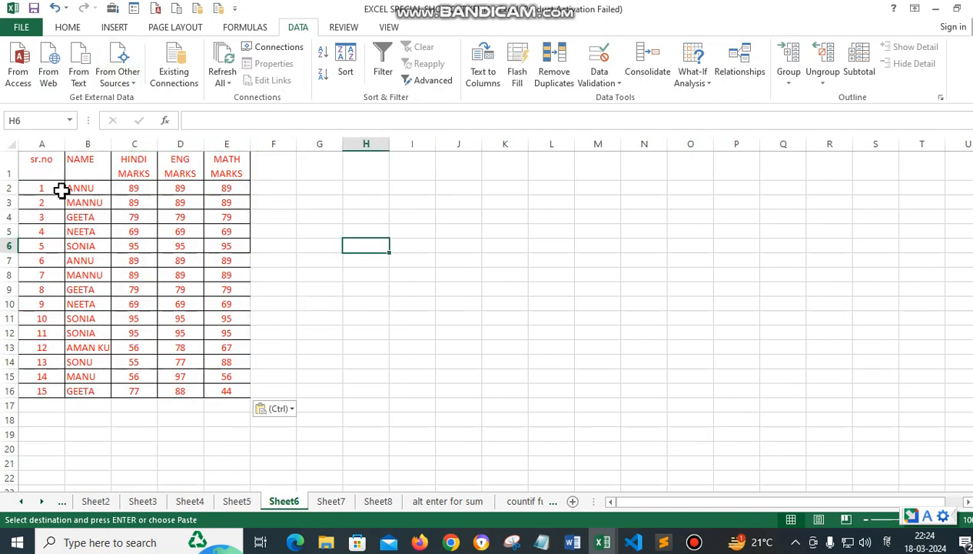
# Step: Create an Excel table with headers from the marks data in range A1:E16 on Sheet6
pyautogui.moveTo(39, 163); pyautogui.dragTo(226, 394)
pyautogui.click(329, 335)
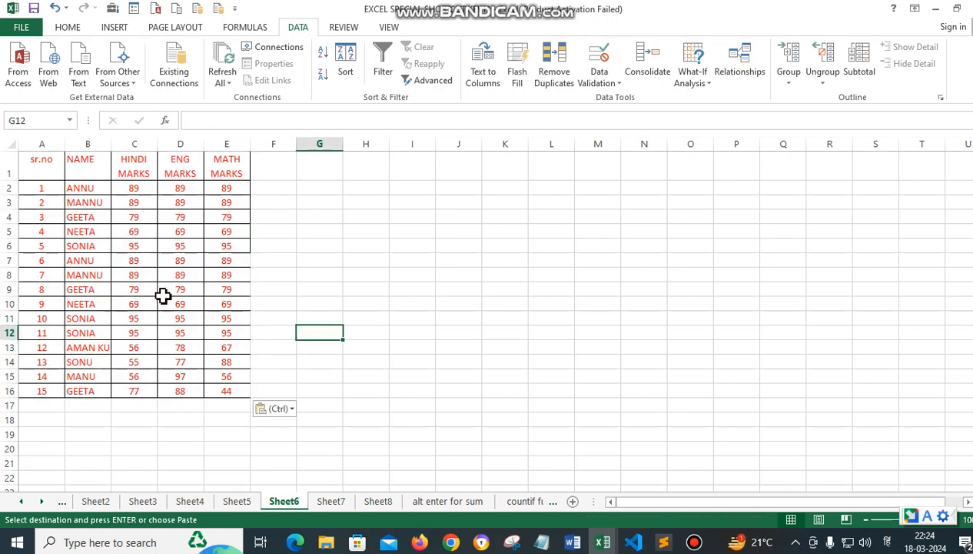
pyautogui.click(42, 158)
pyautogui.moveTo(167, 223); pyautogui.dragTo(242, 390)
pyautogui.hotkey('ctrl', 't')
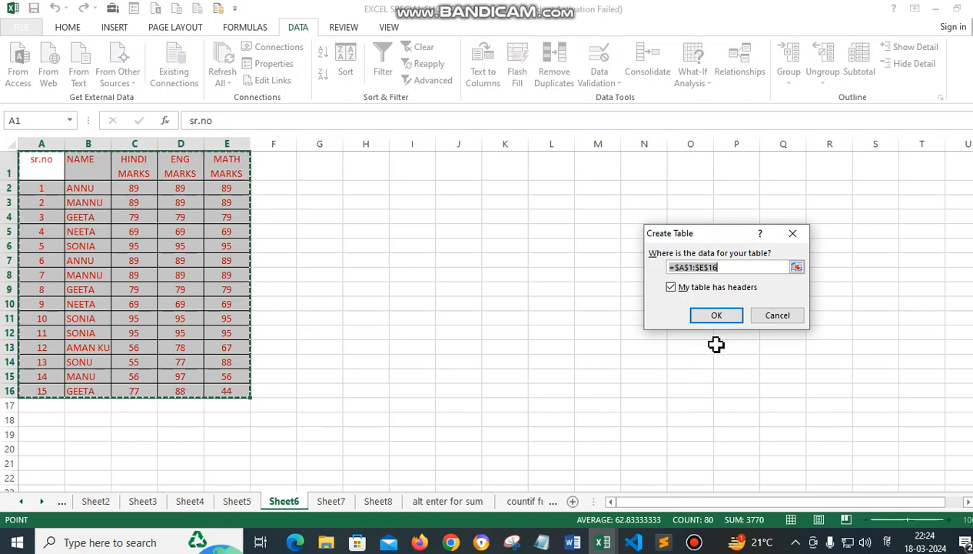
pyautogui.click(723, 318)
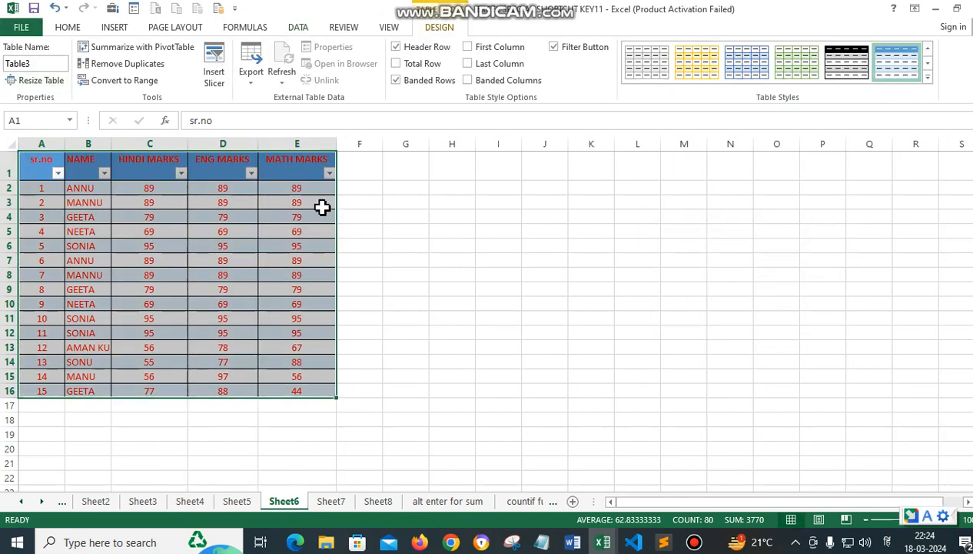
pyautogui.click(406, 234)
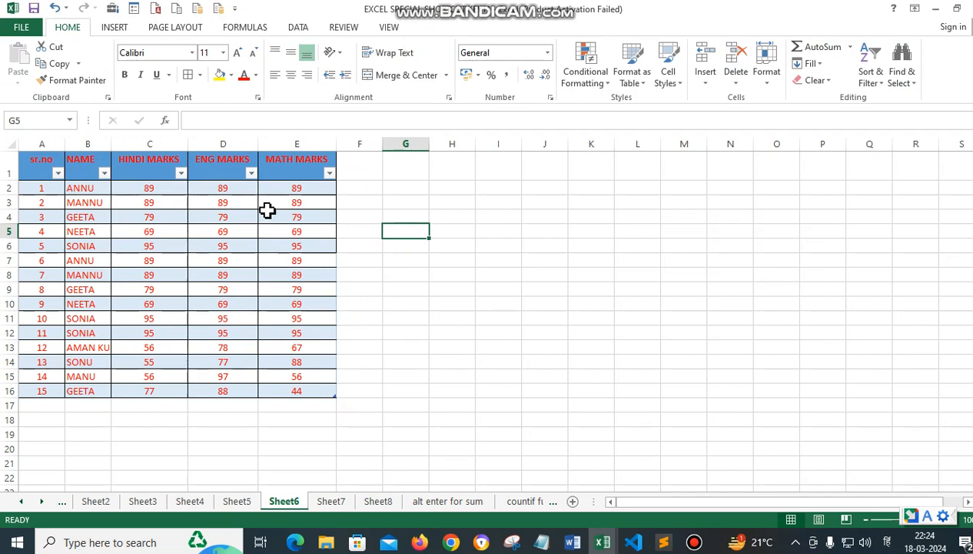
# Step: Filter the table's NAME column to only the first and fourth names in the filter list
pyautogui.click(104, 172)
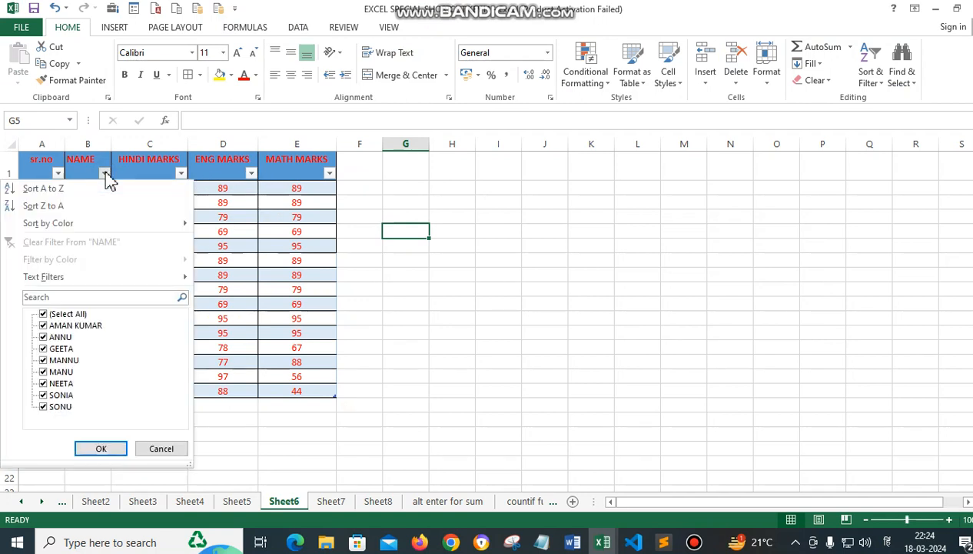
pyautogui.click(59, 315)
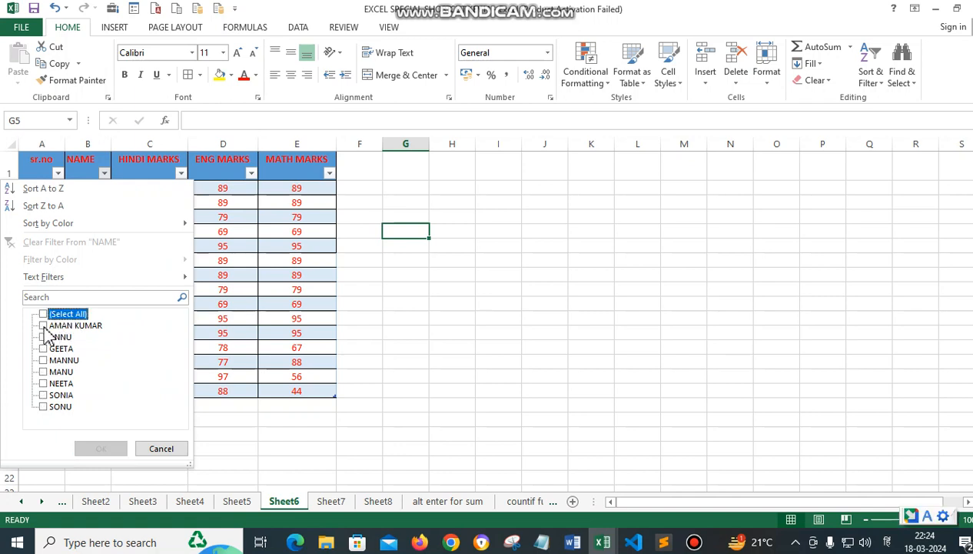
pyautogui.click(46, 326)
pyautogui.click(44, 360)
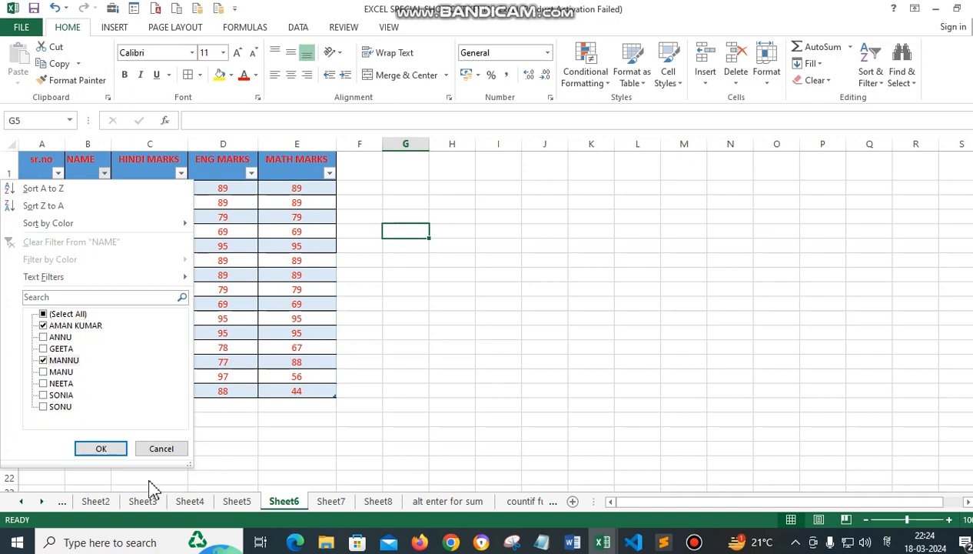
pyautogui.click(104, 450)
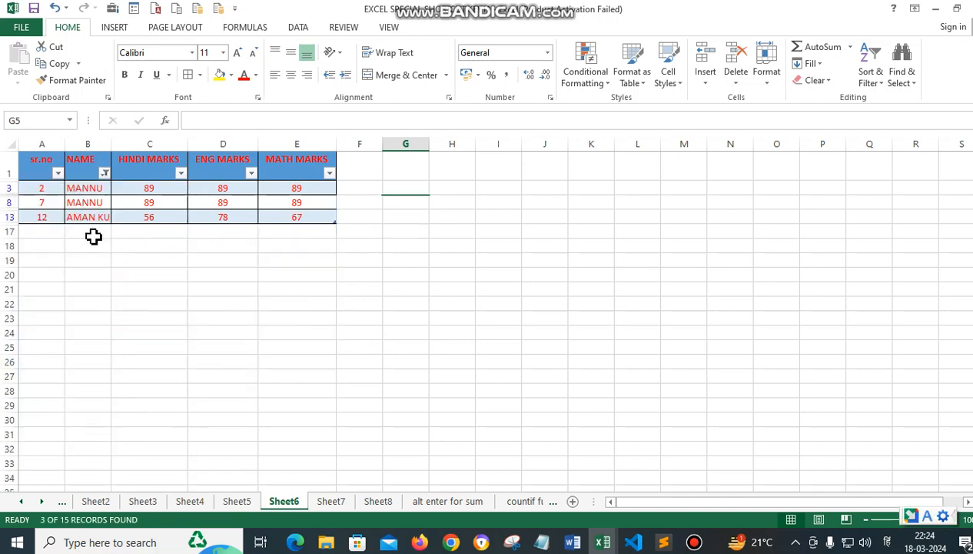
# Step: Reset the NAME column's filter to include all student names
pyautogui.click(105, 174)
pyautogui.click(43, 313)
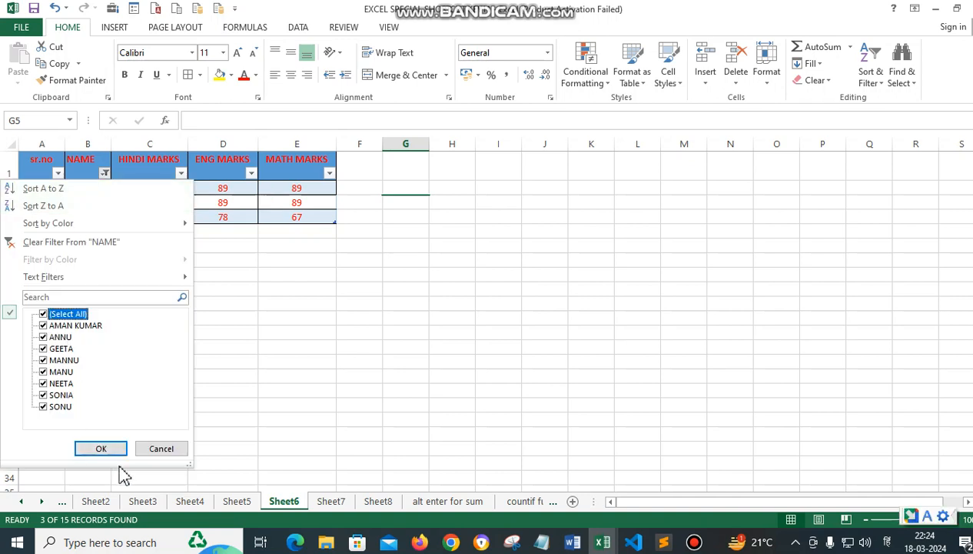
pyautogui.click(116, 452)
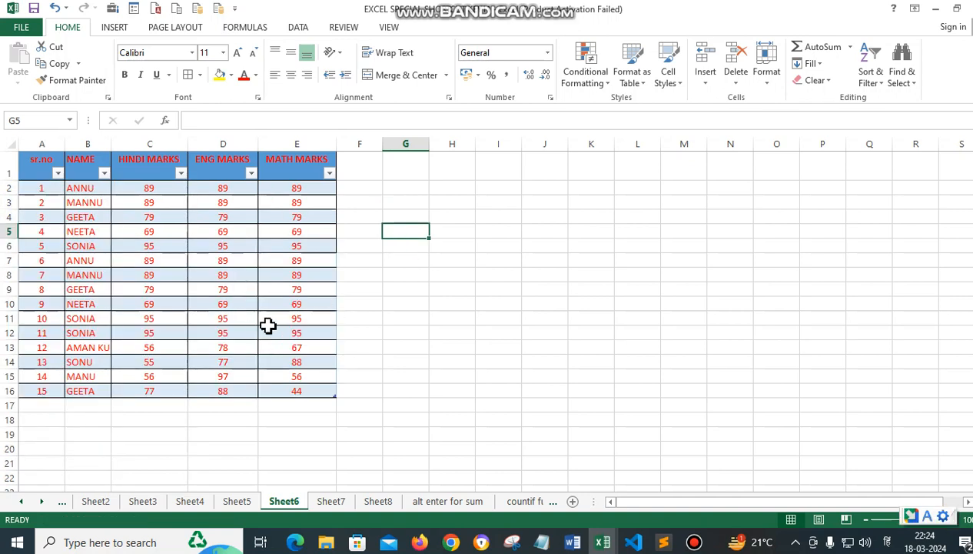
# Step: Convert the marks table in A1:E16 to a normal range
pyautogui.click(204, 217)
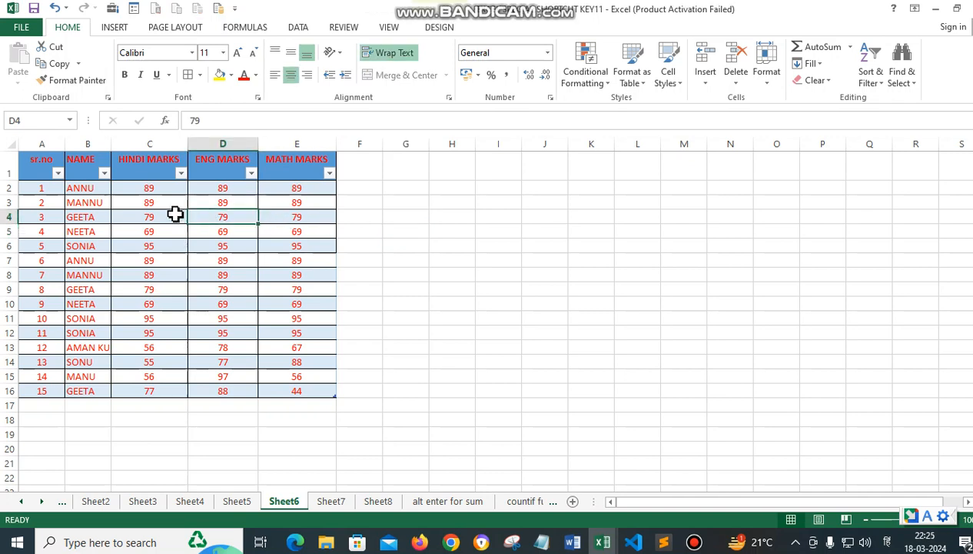
pyautogui.moveTo(36, 162); pyautogui.dragTo(319, 393)
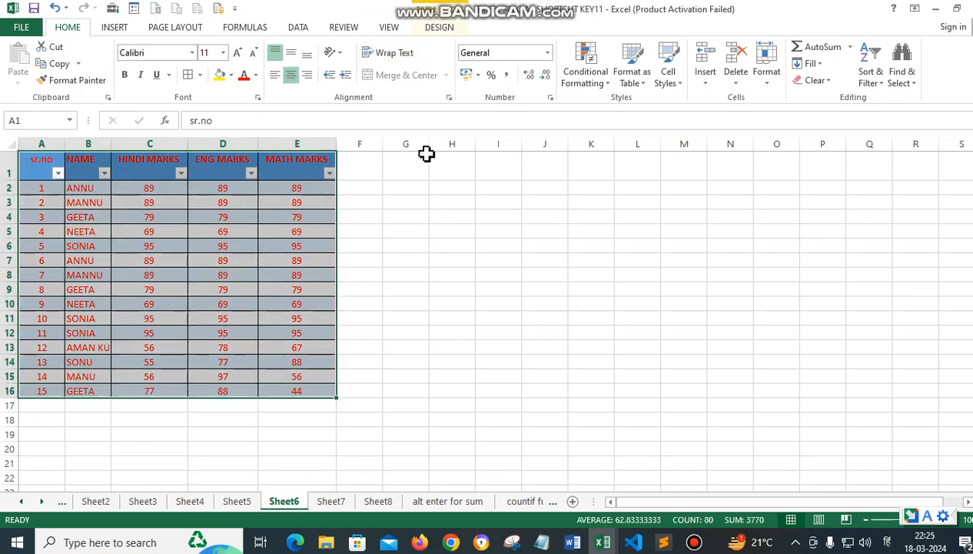
pyautogui.click(439, 30)
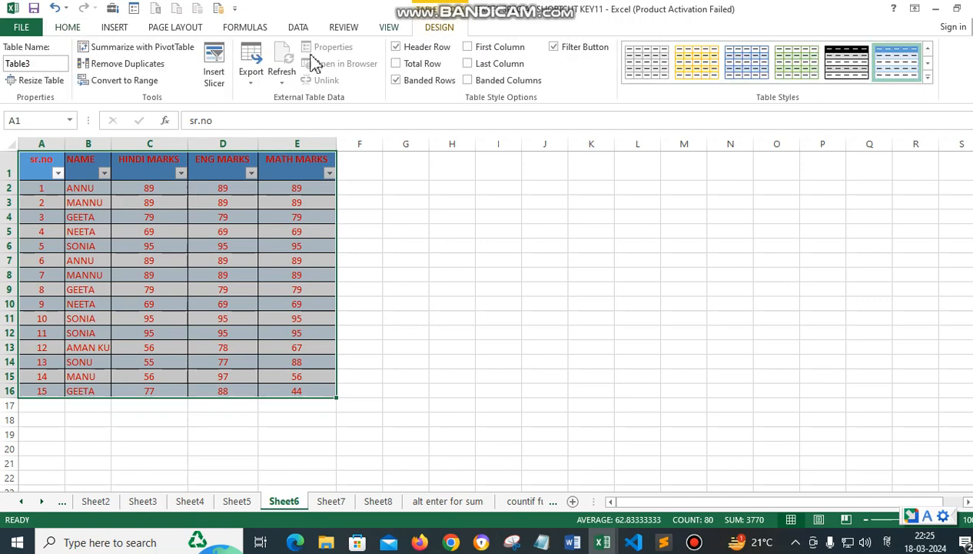
pyautogui.click(120, 84)
pyautogui.click(467, 309)
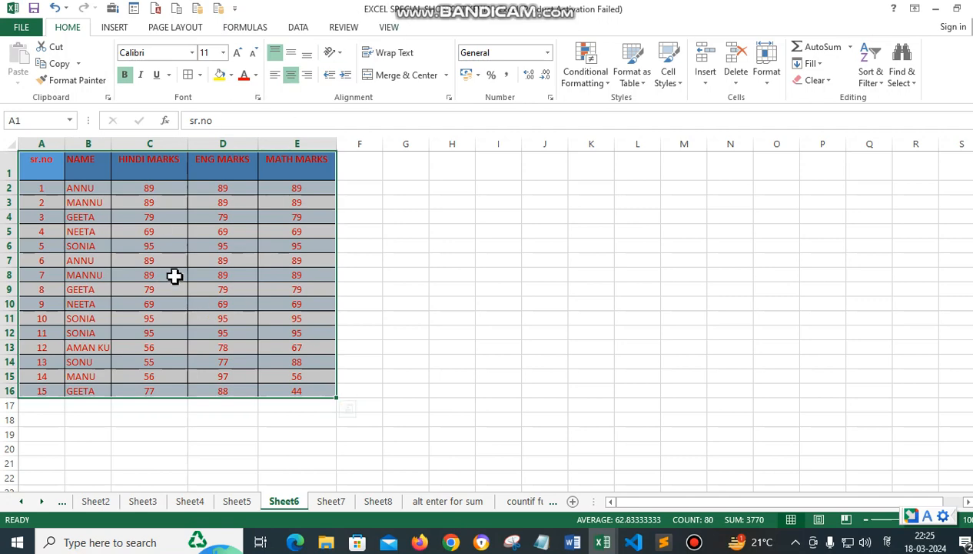
# Step: Turn the marks range A1:E16 back into a table with headers
pyautogui.hotkey('ctrl', 't')
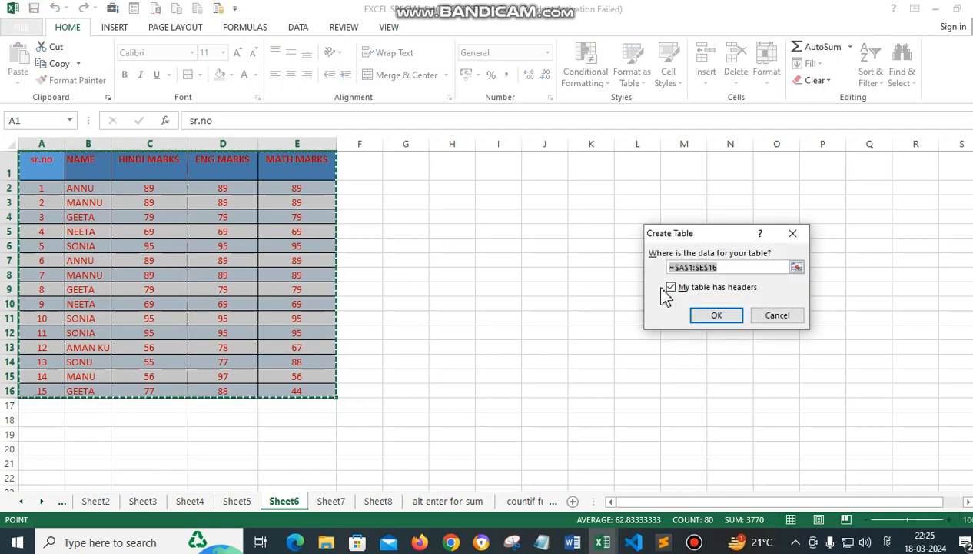
pyautogui.click(716, 317)
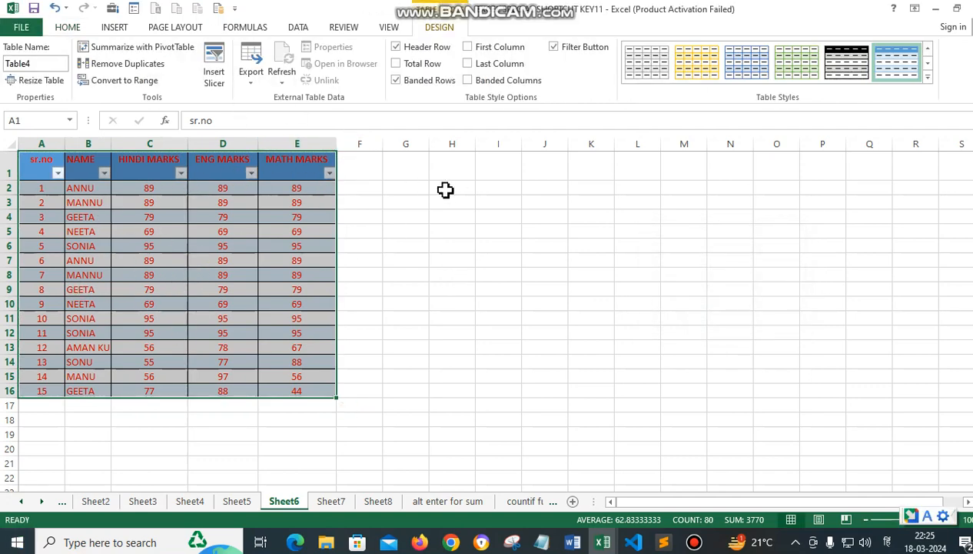
# Step: Open Resize Table for the marks table on Sheet6
pyautogui.click(36, 81)
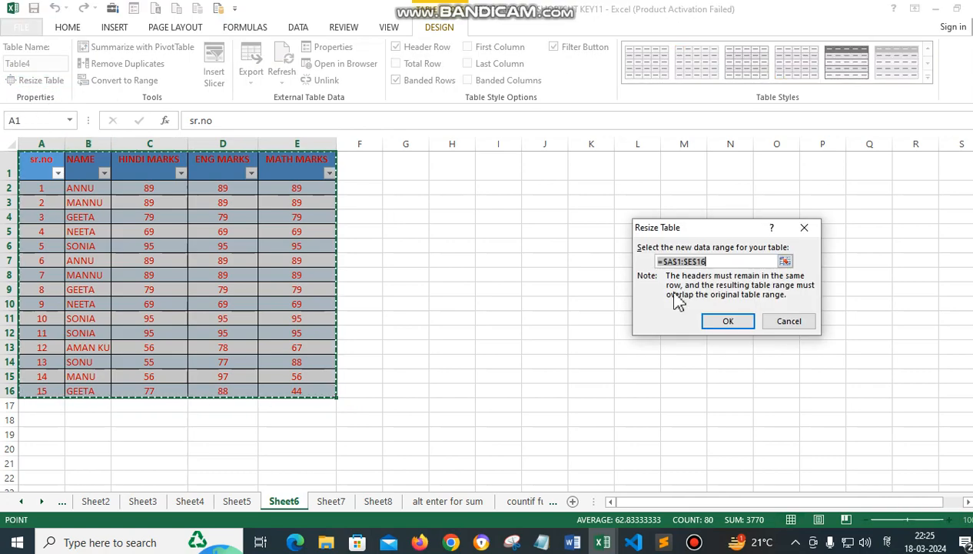